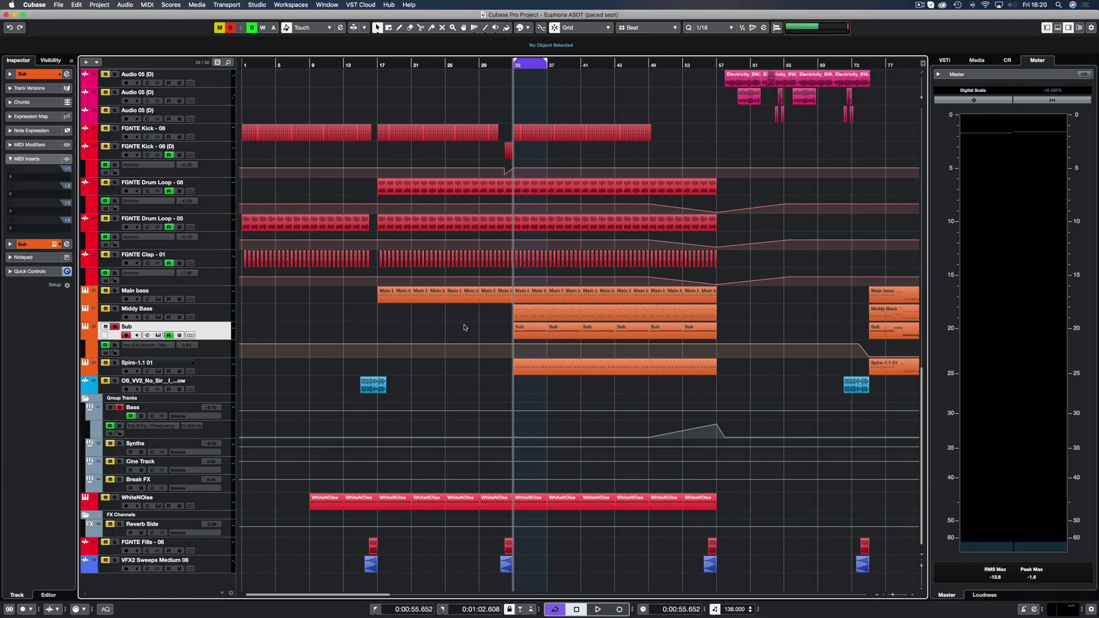
Listen to the looped section starting at bar 33, and look through the arrangement's synth, drum and bass tracks.
scroll(464, 327, up, 5)
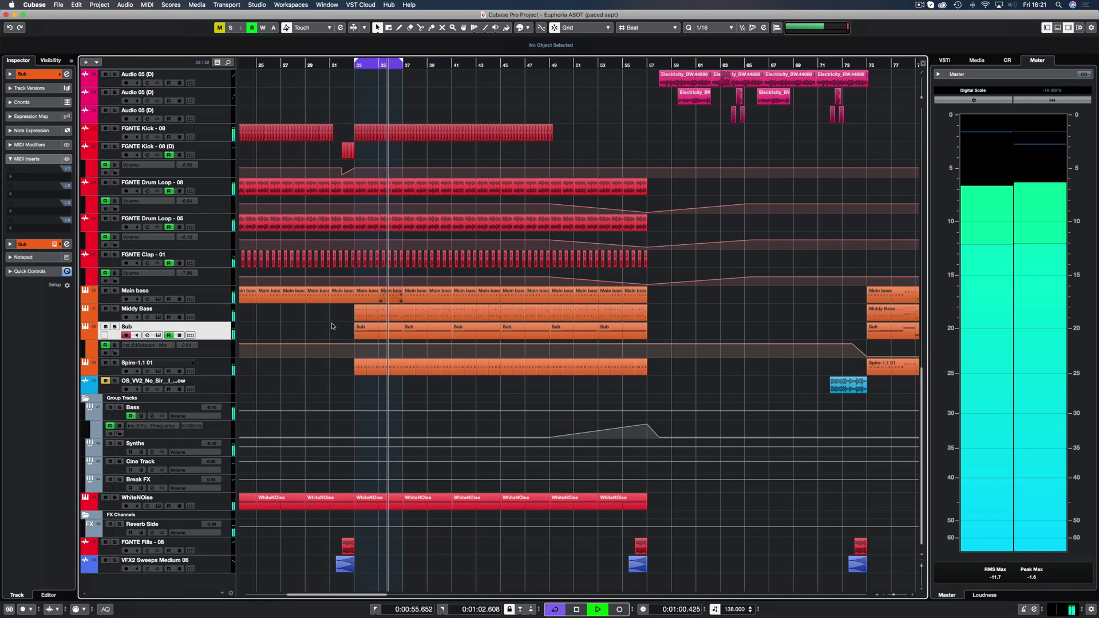
key(space)
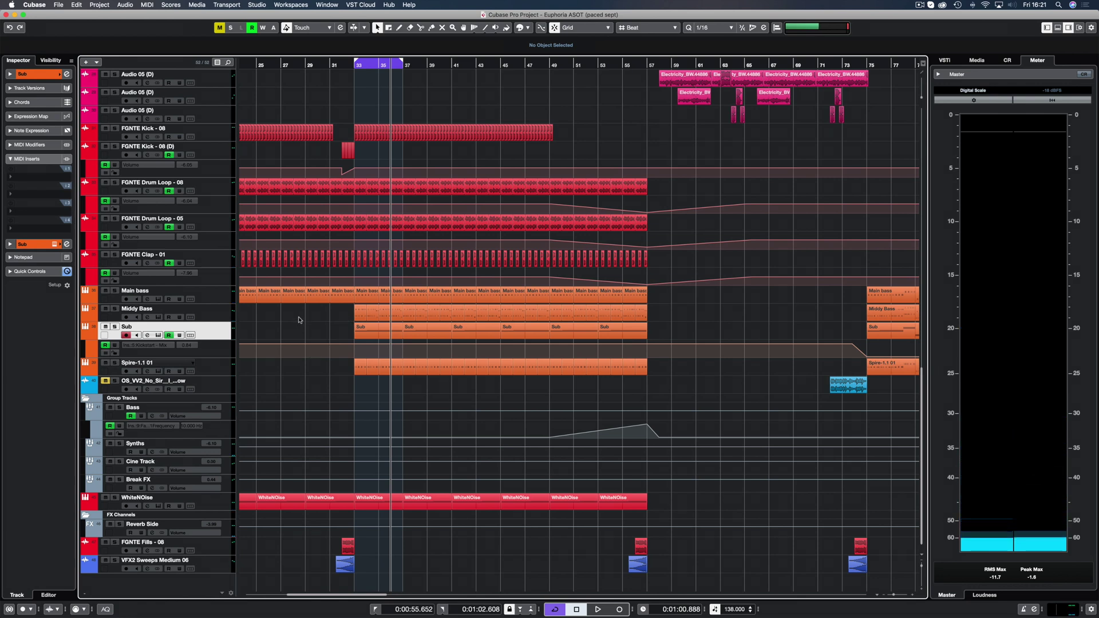
scroll(337, 324, left, 5)
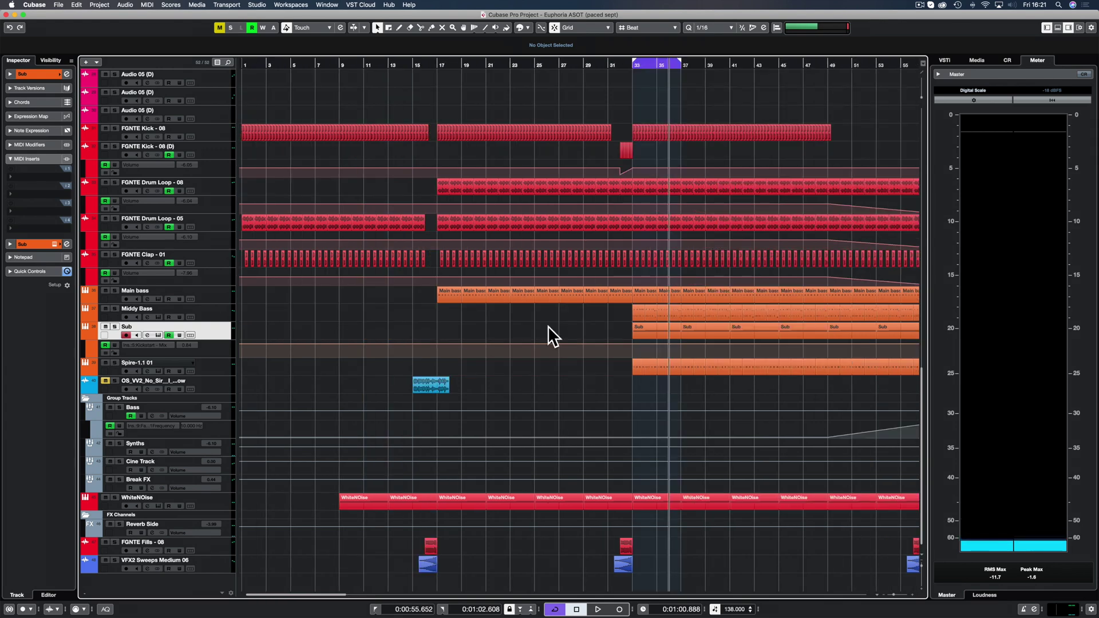
scroll(736, 117, up, 5)
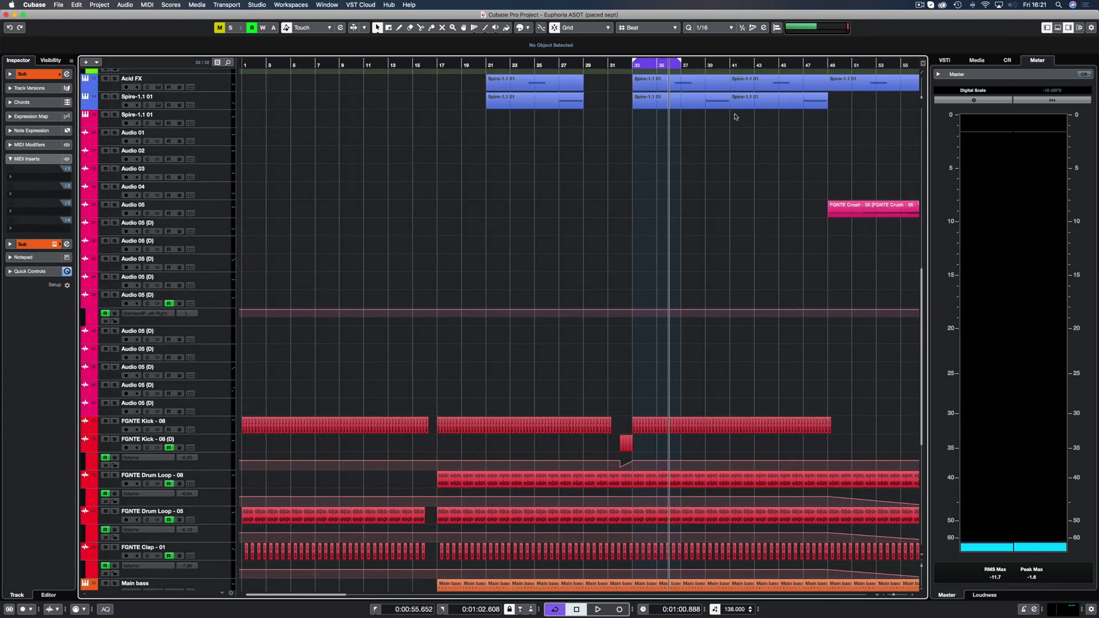
scroll(622, 173, up, 10)
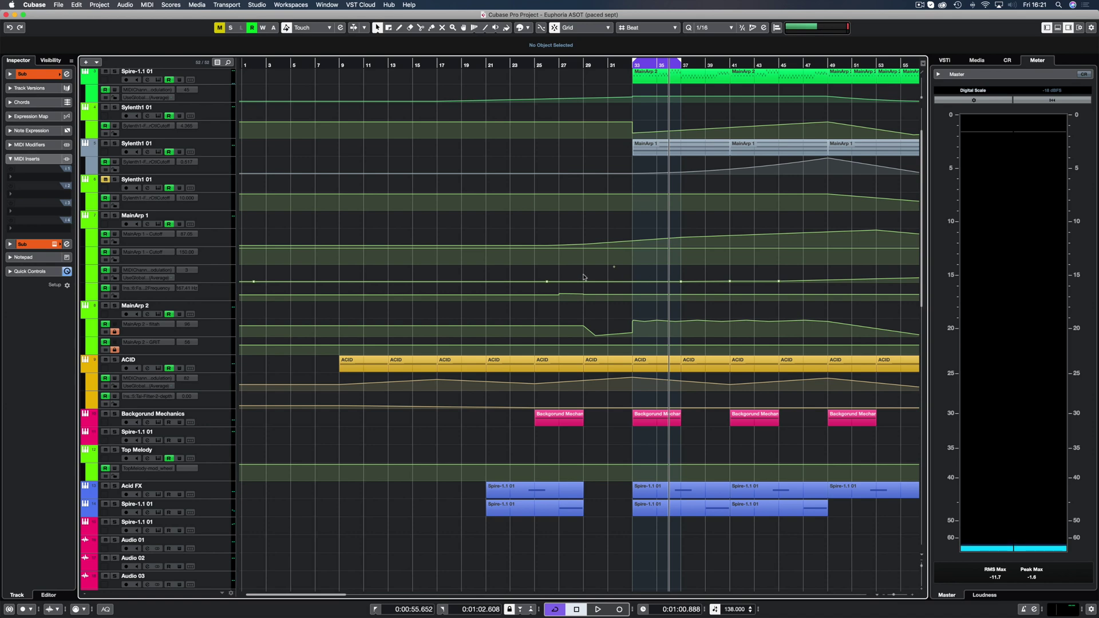
scroll(583, 277, down, 12)
scroll(583, 277, right, 8)
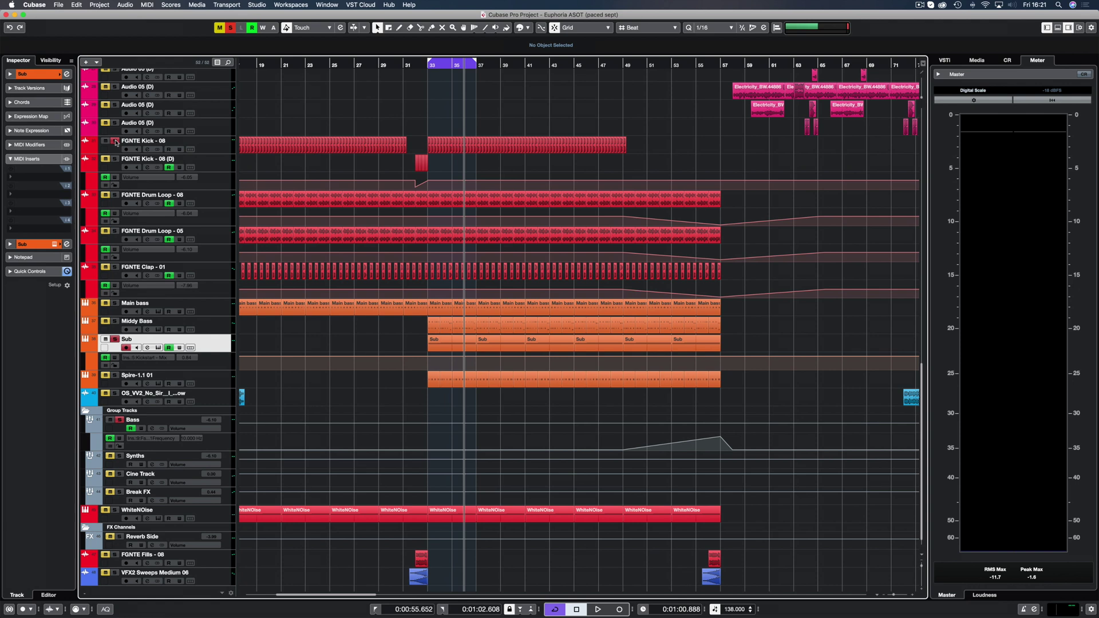
Audition the soloed FGNTE Kick - 08 and Sub tracks over the loop starting at bar 33.
key(space)
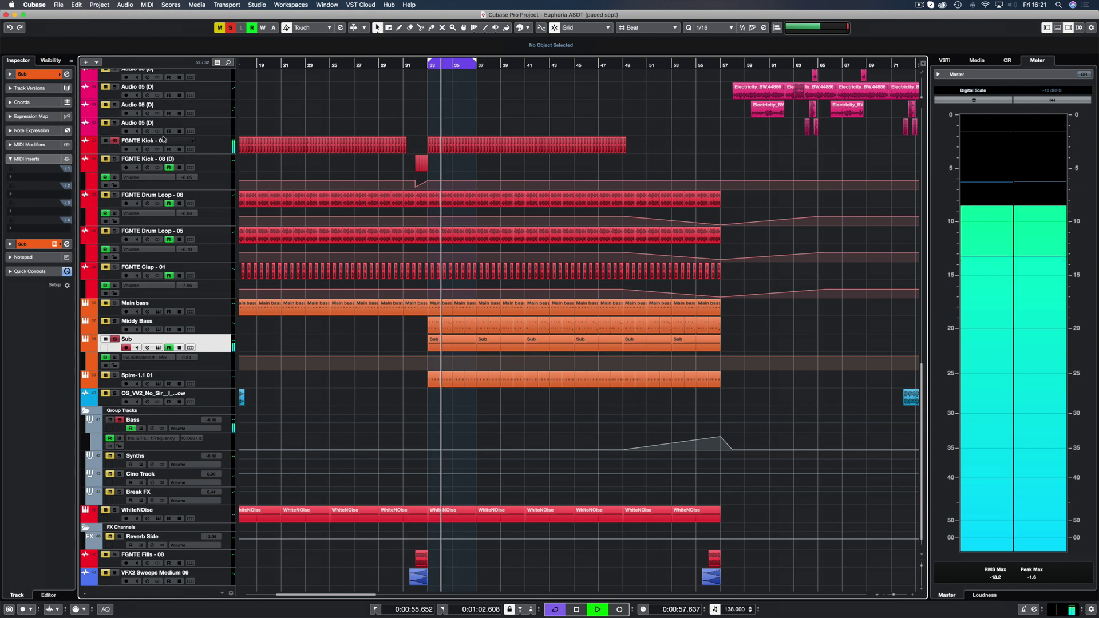
key(space)
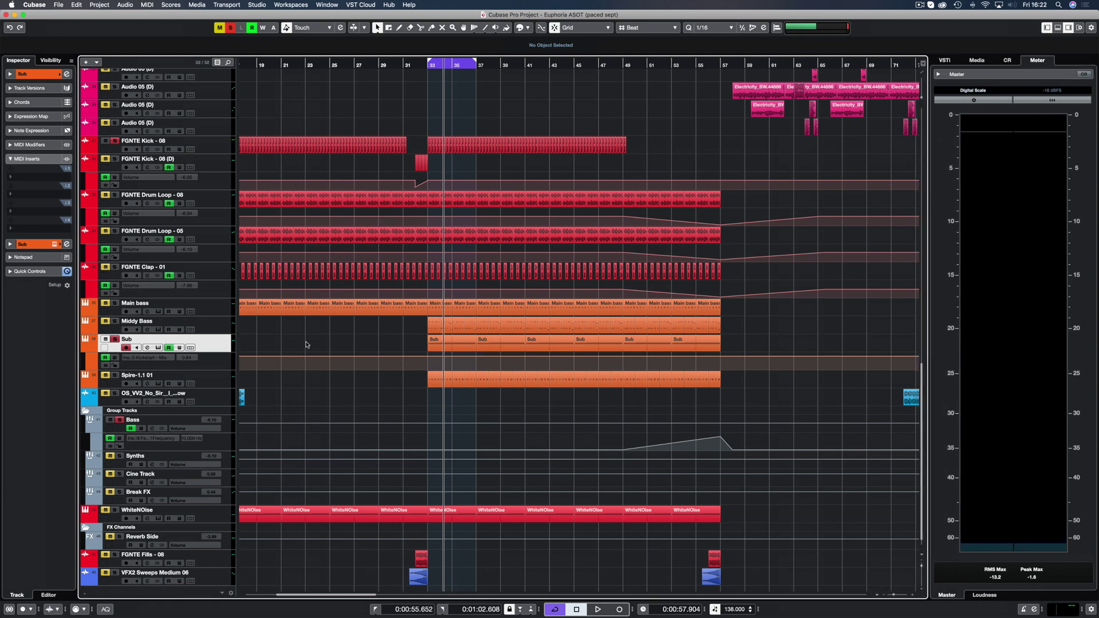
key(space)
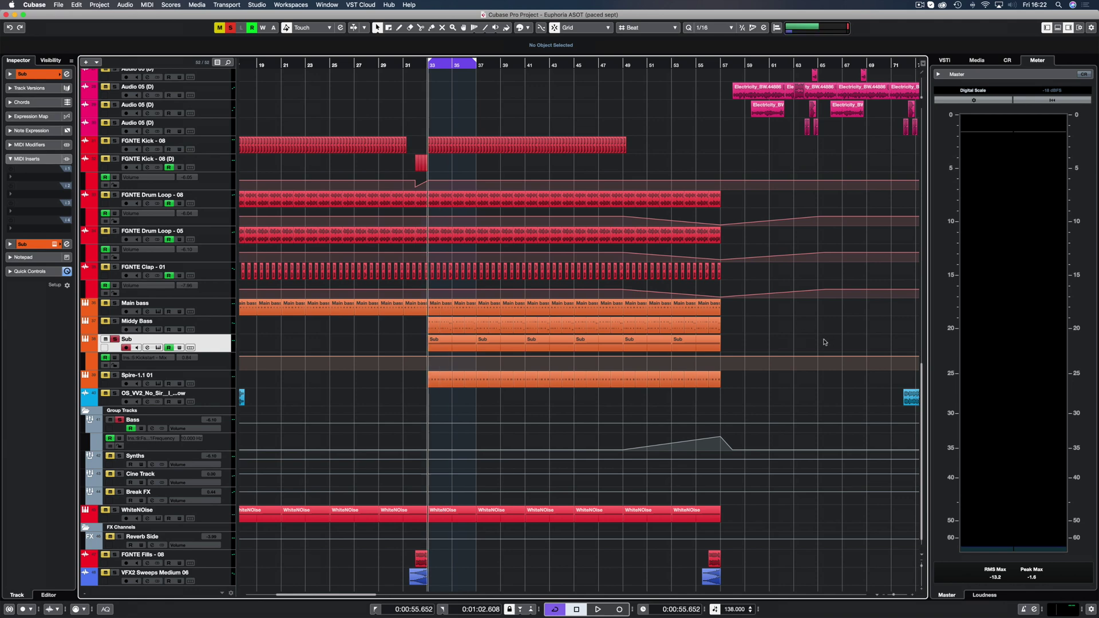
key(space)
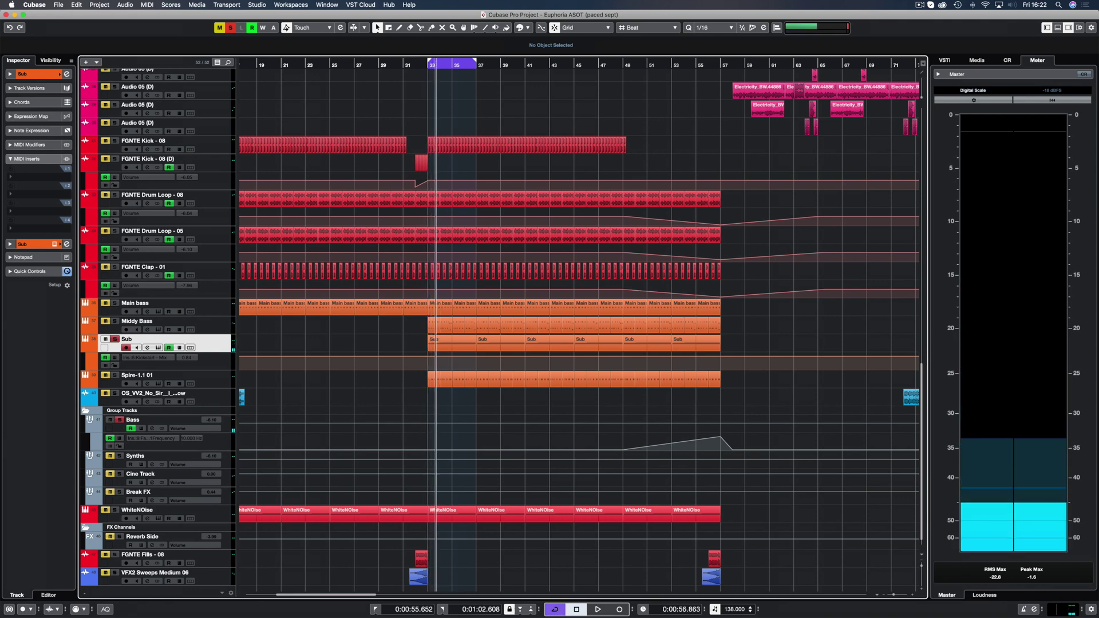
Review the threshold, ratio, attack, release and gain settings of the Sub channel's FabFilter Pro-C 2 in the MixConsole during playback.
drag(1098, 34, 575, 86)
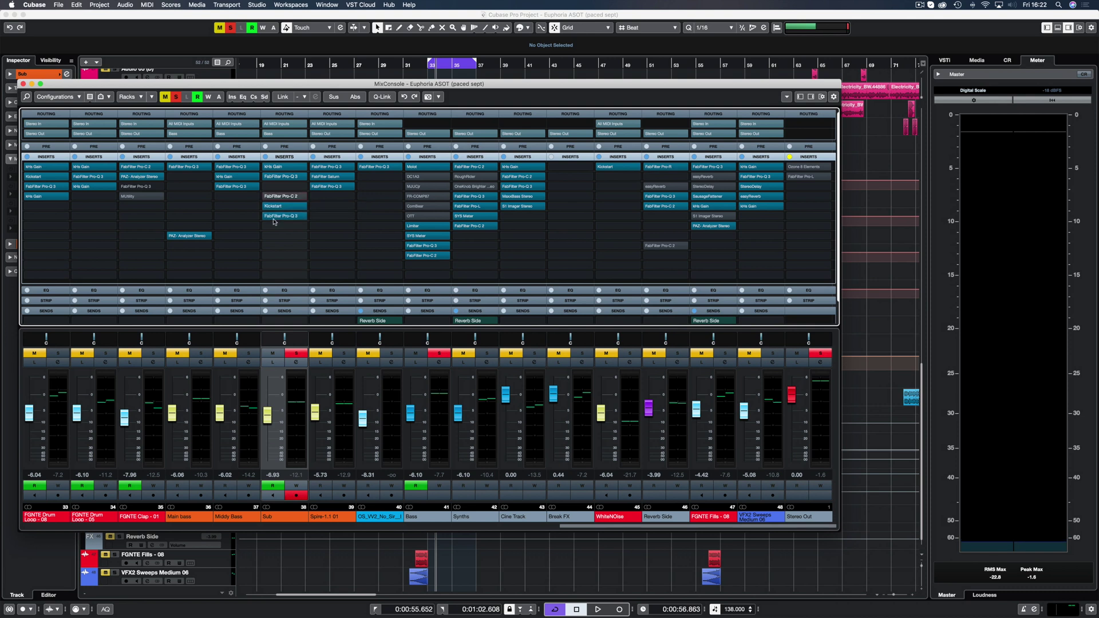
key(space)
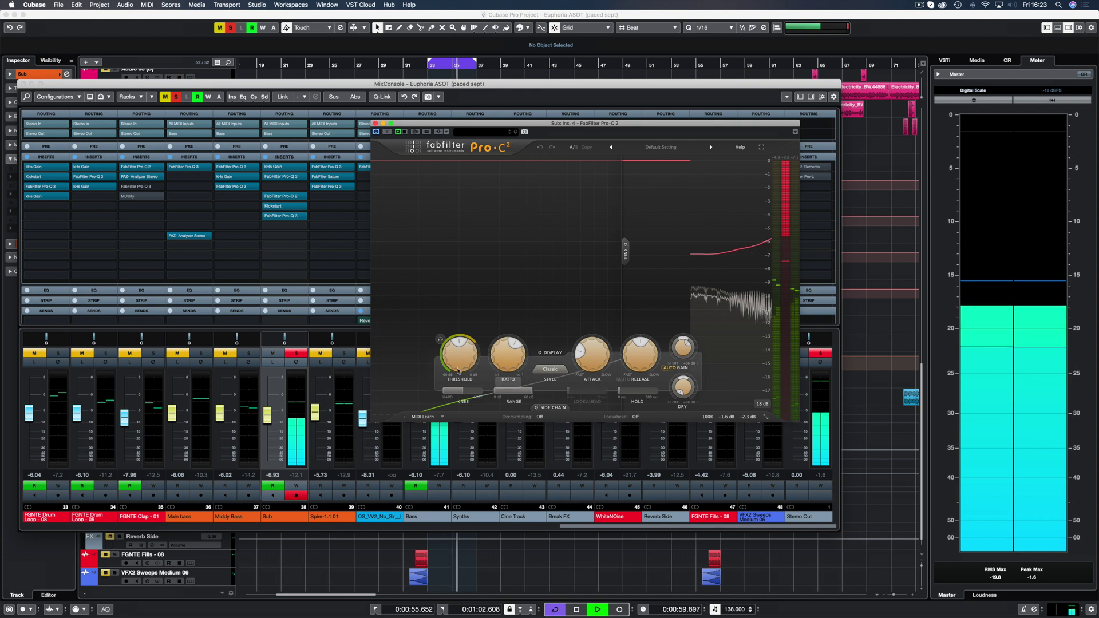
mouse_move(582, 356)
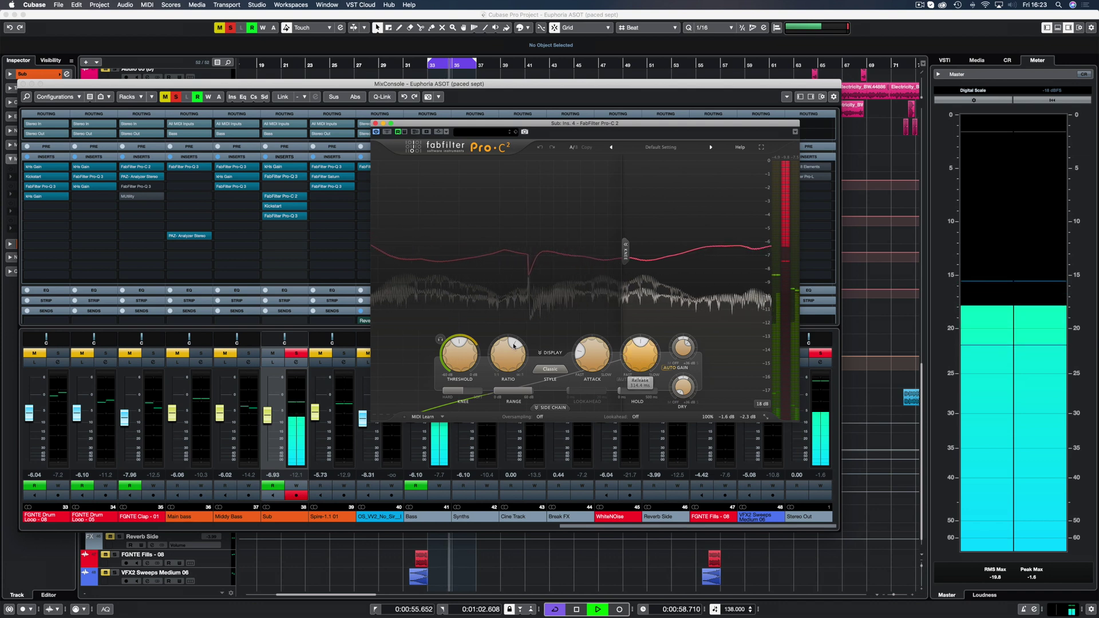
mouse_move(497, 351)
mouse_move(455, 357)
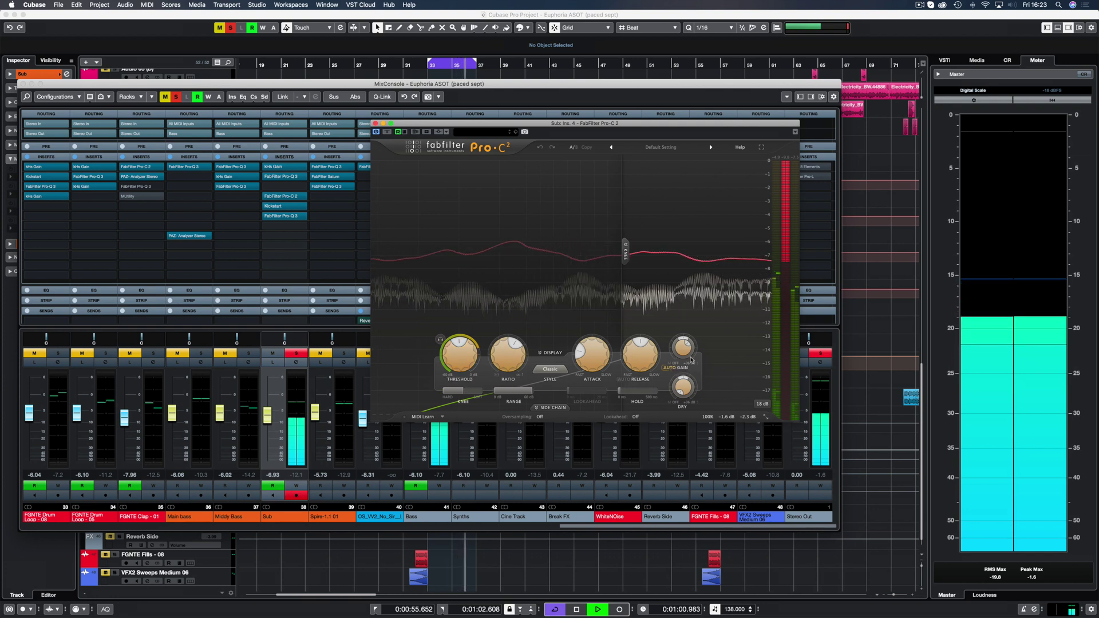
mouse_move(686, 350)
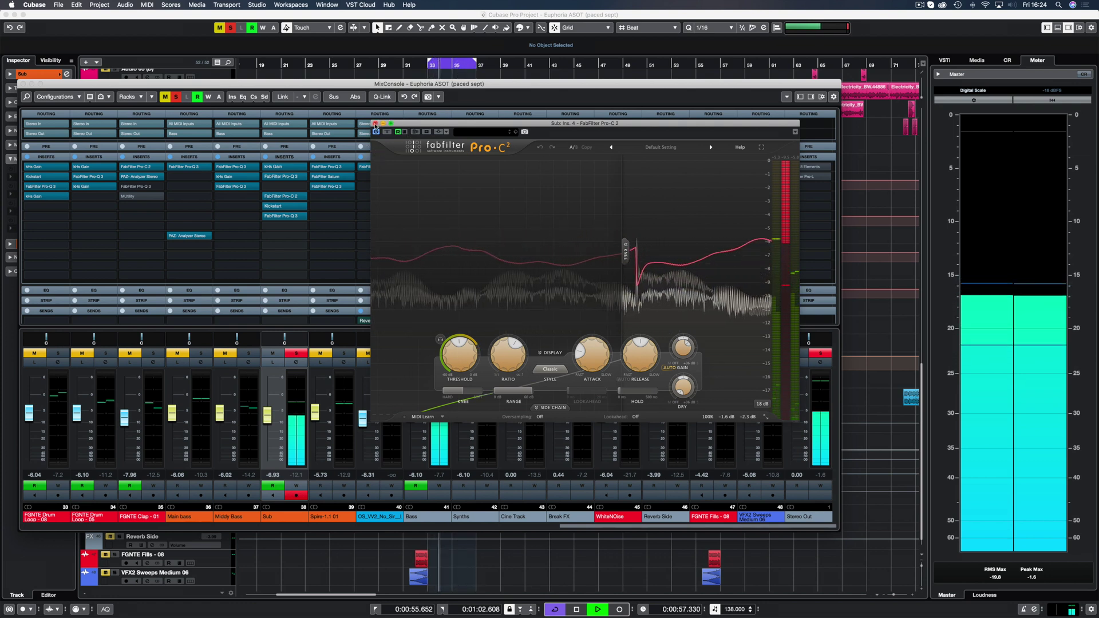
click(376, 124)
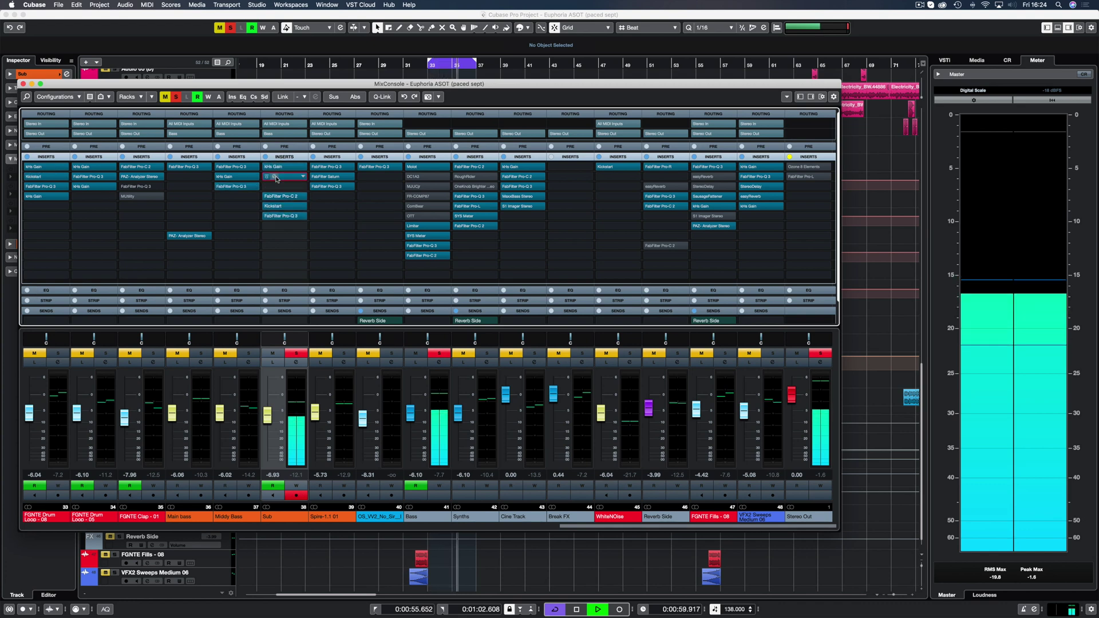
Open the Sub channel's FabFilter Pro-Q 3 in insert 2 and check which track its analyzer compares against.
click(276, 179)
drag(276, 179, 497, 184)
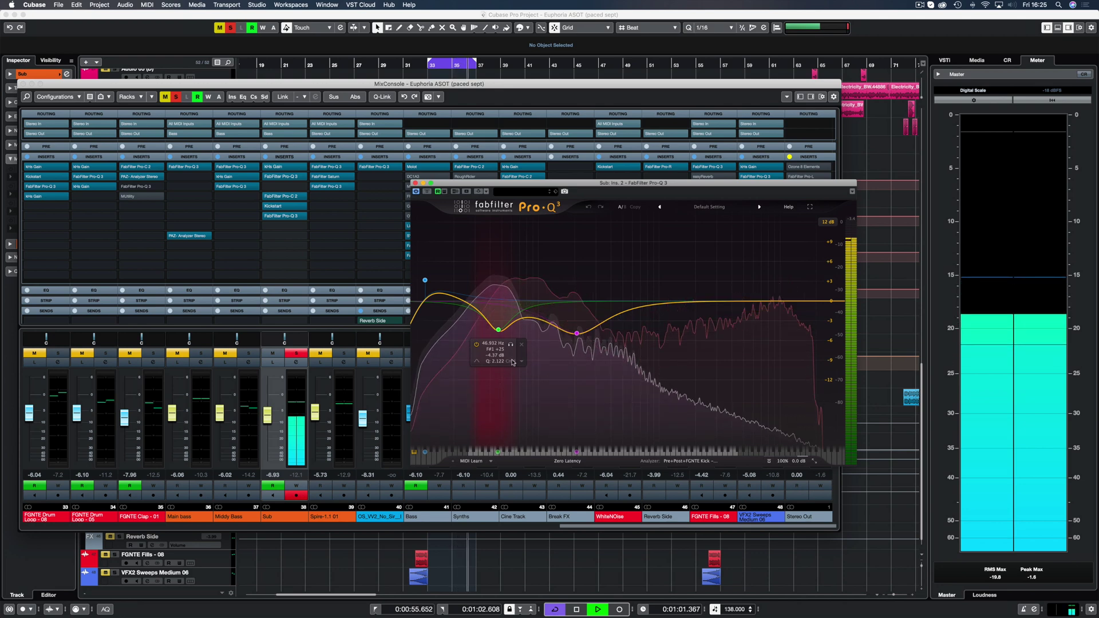
click(703, 462)
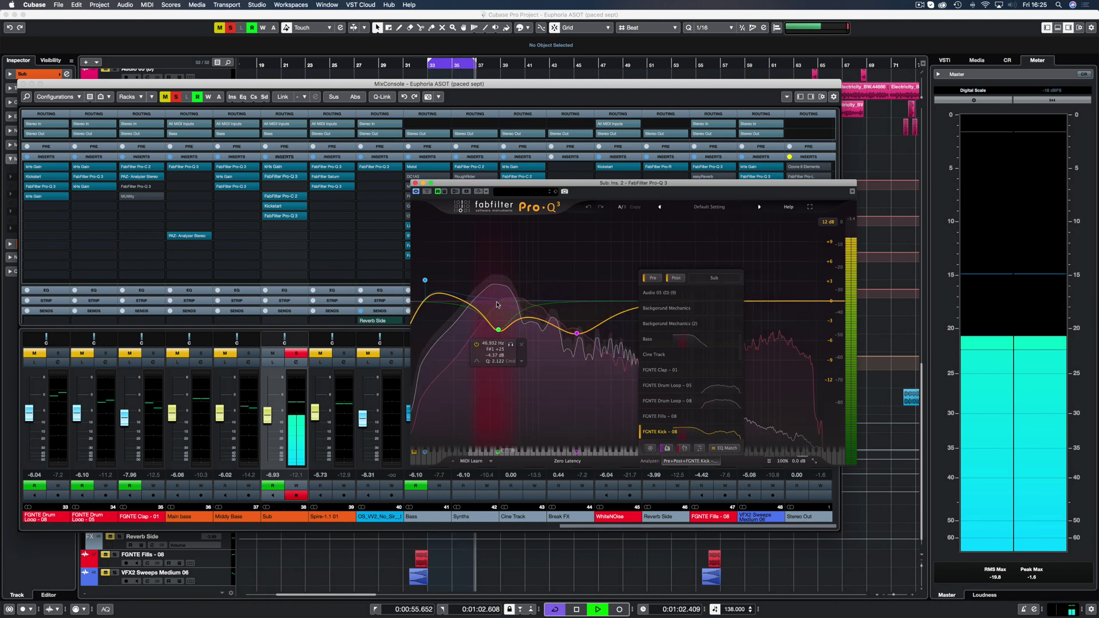
click(698, 465)
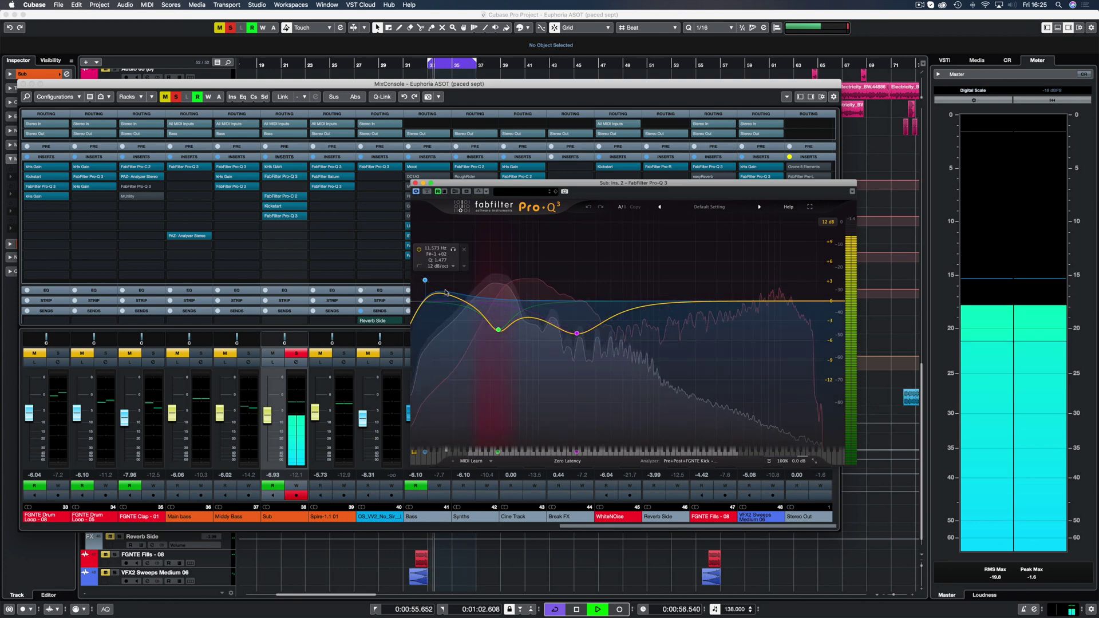
Audition the low cut band and the band near 208 Hz separately, and close the EQ.
click(452, 250)
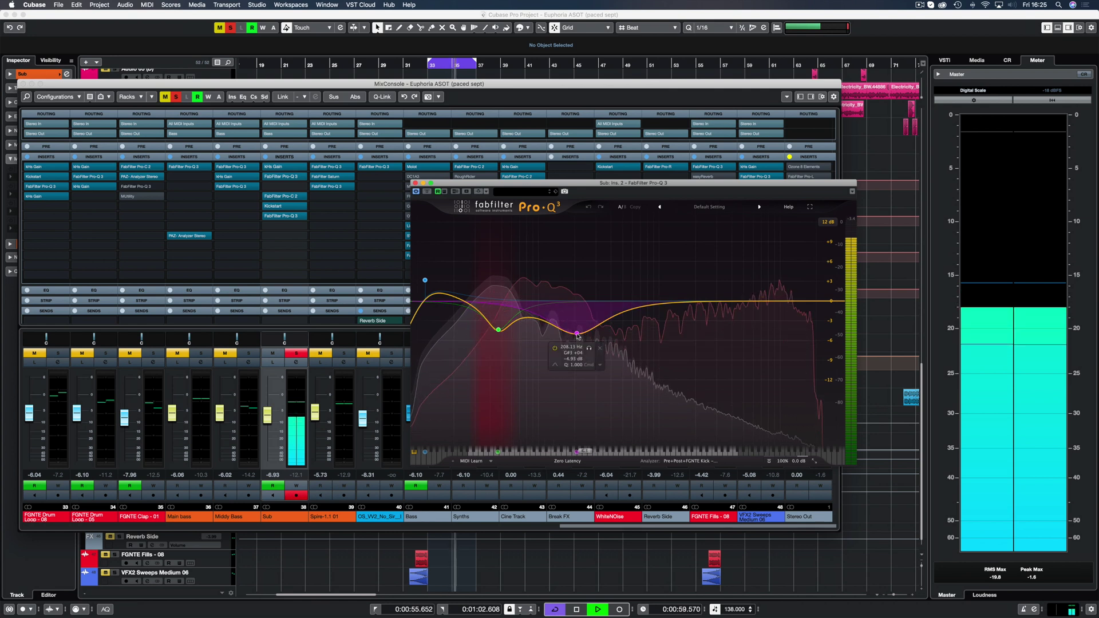
click(589, 348)
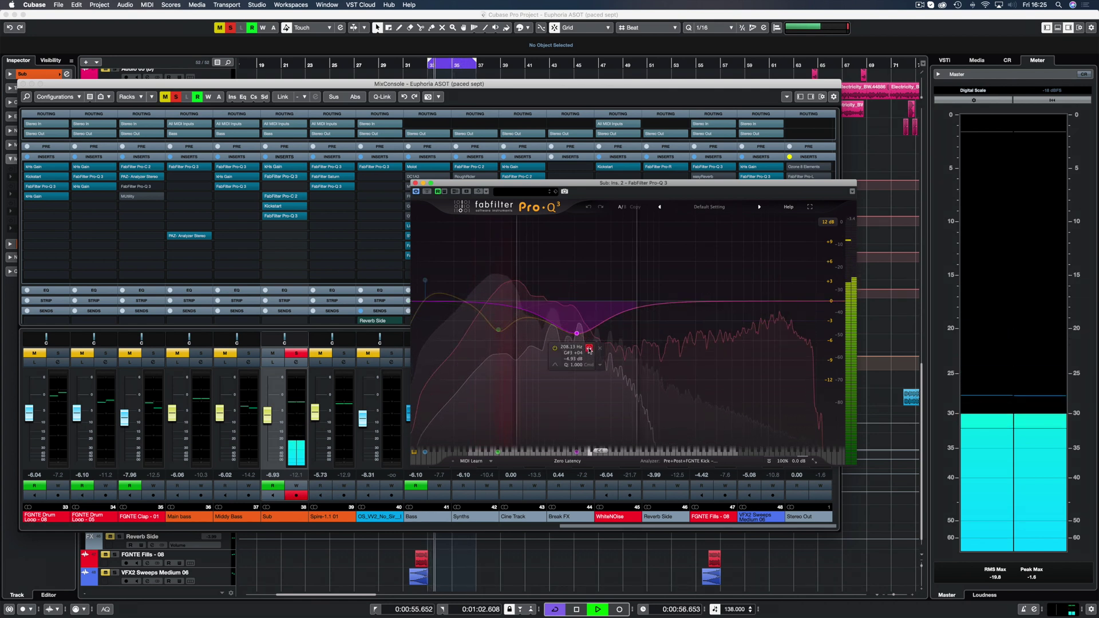
click(589, 348)
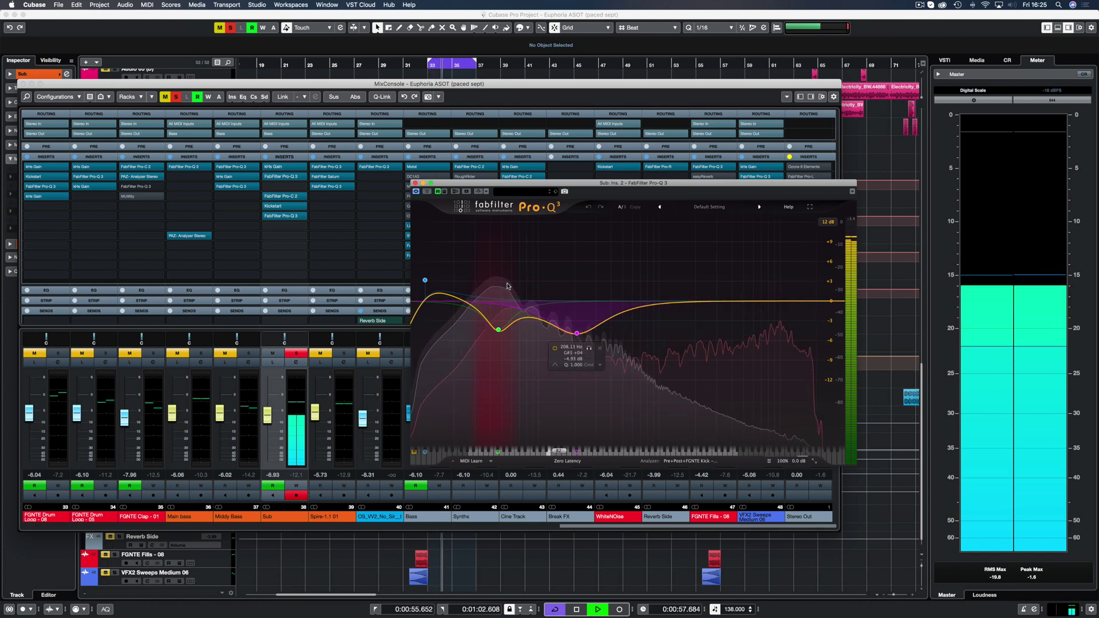
click(415, 183)
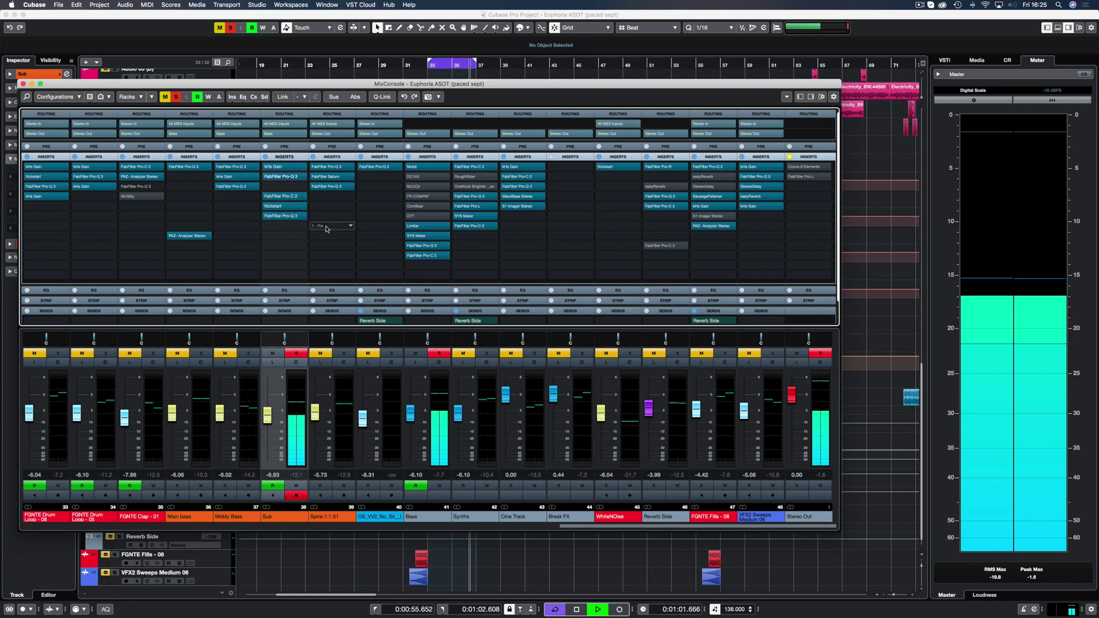
Open the Sub channel's FabFilter Pro-Q 3 in insert 6 and compare the sound with the EQ bypassed.
click(284, 216)
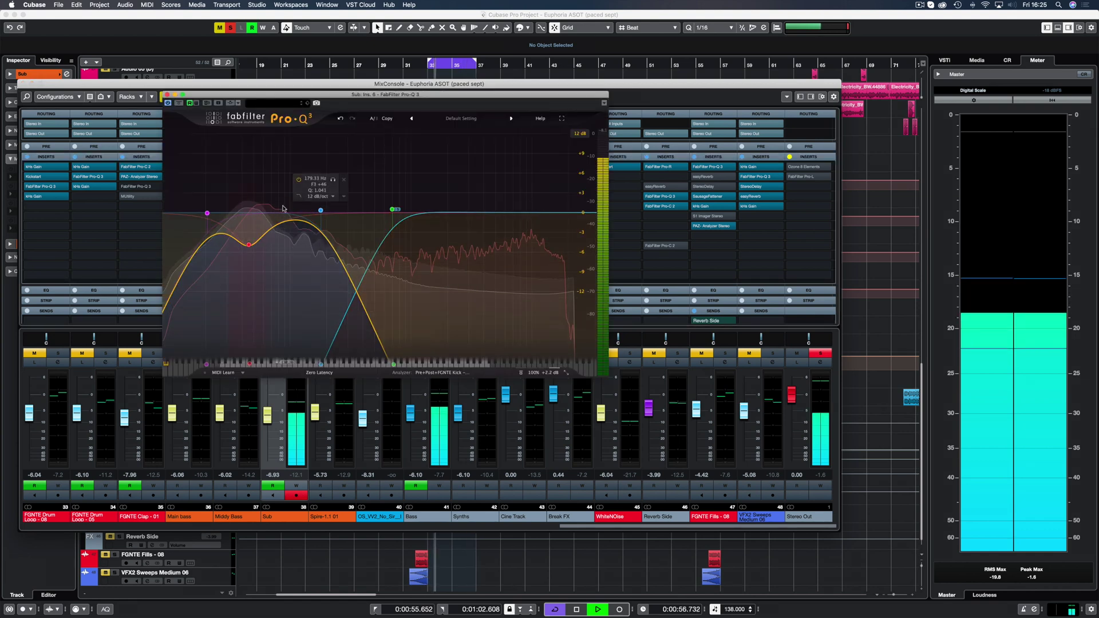
drag(354, 95, 562, 130)
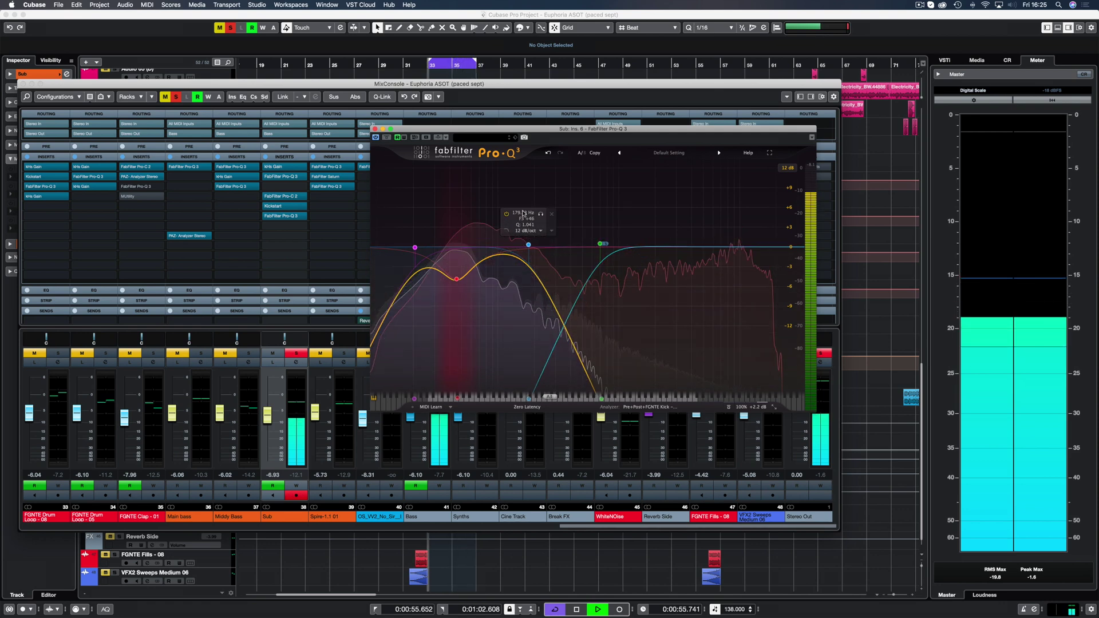
click(386, 138)
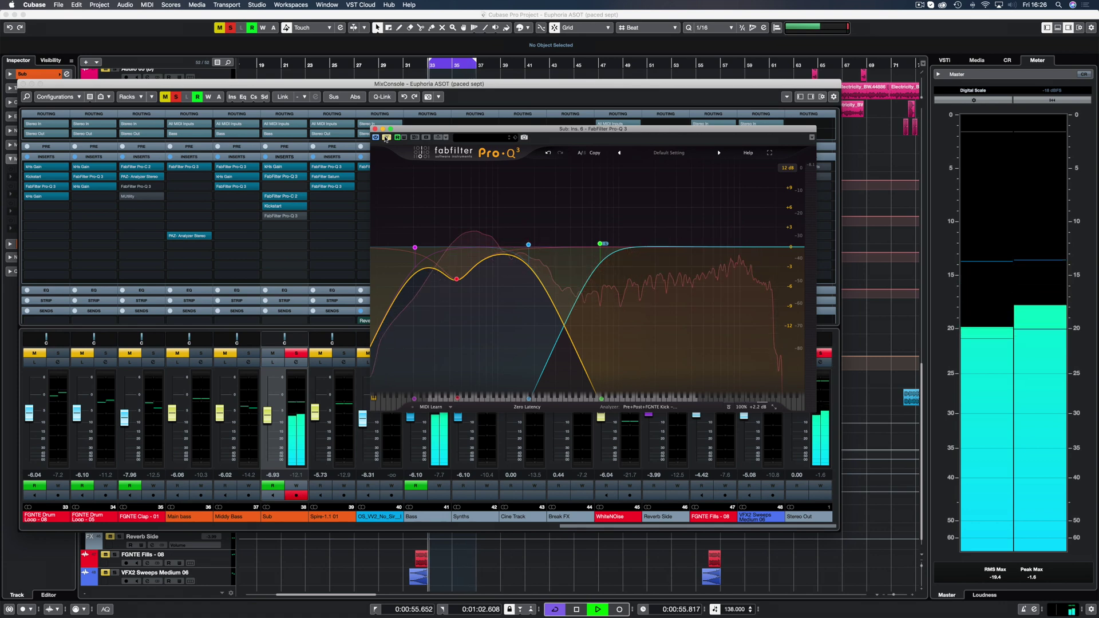
Move the side low cut to about 790 Hz, and sweep the high cut up to about 9400 Hz and back to its starting point.
mouse_move(614, 246)
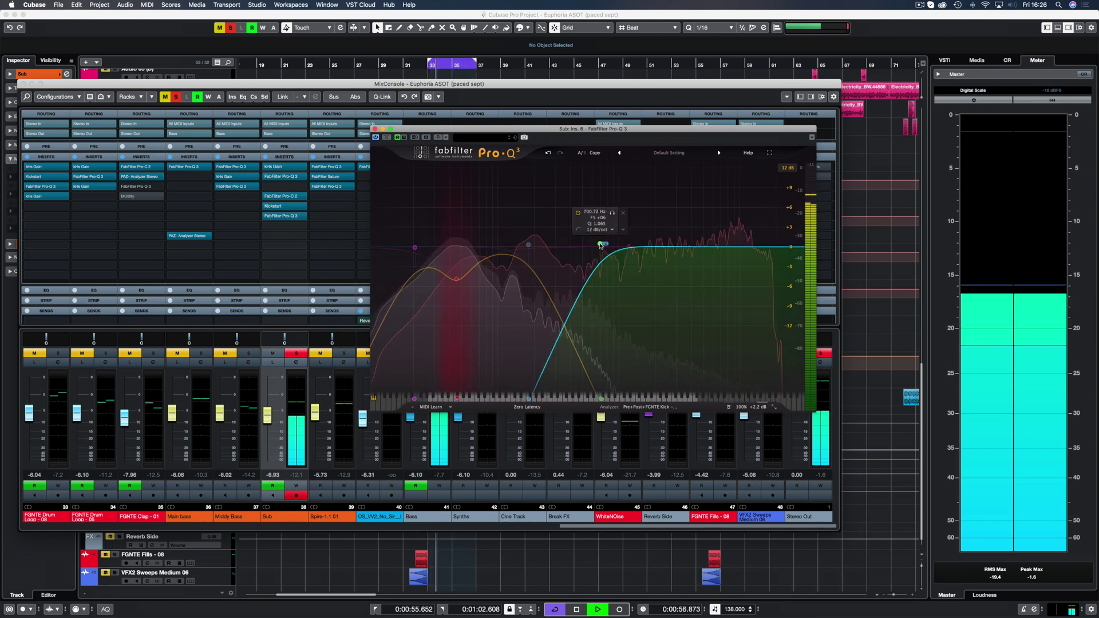
drag(600, 246, 606, 245)
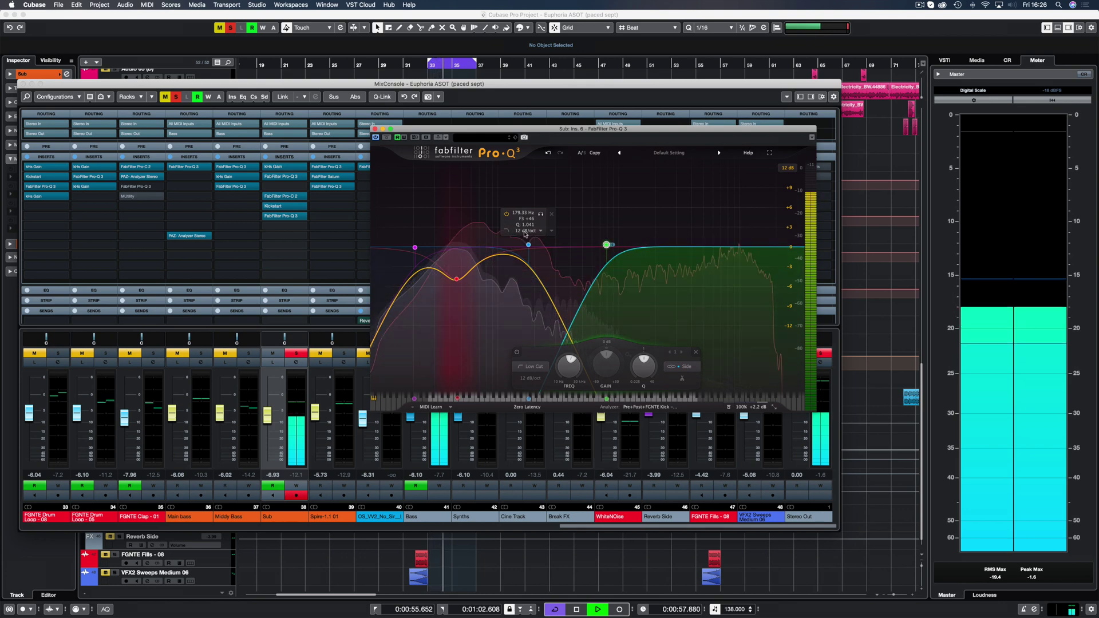
drag(528, 246, 736, 244)
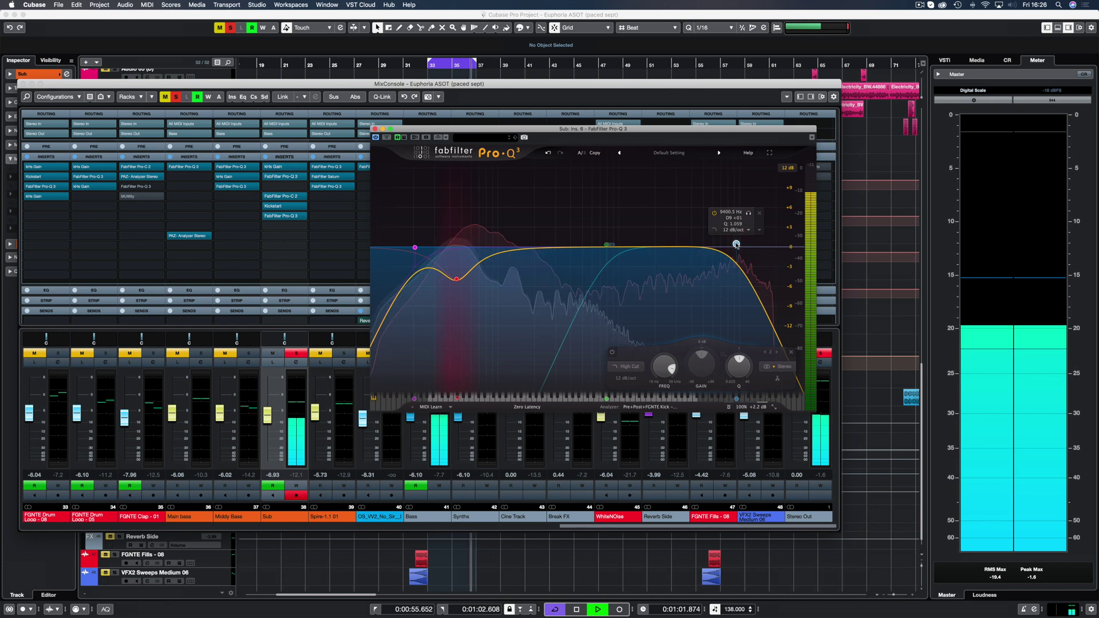
drag(601, 249, 539, 246)
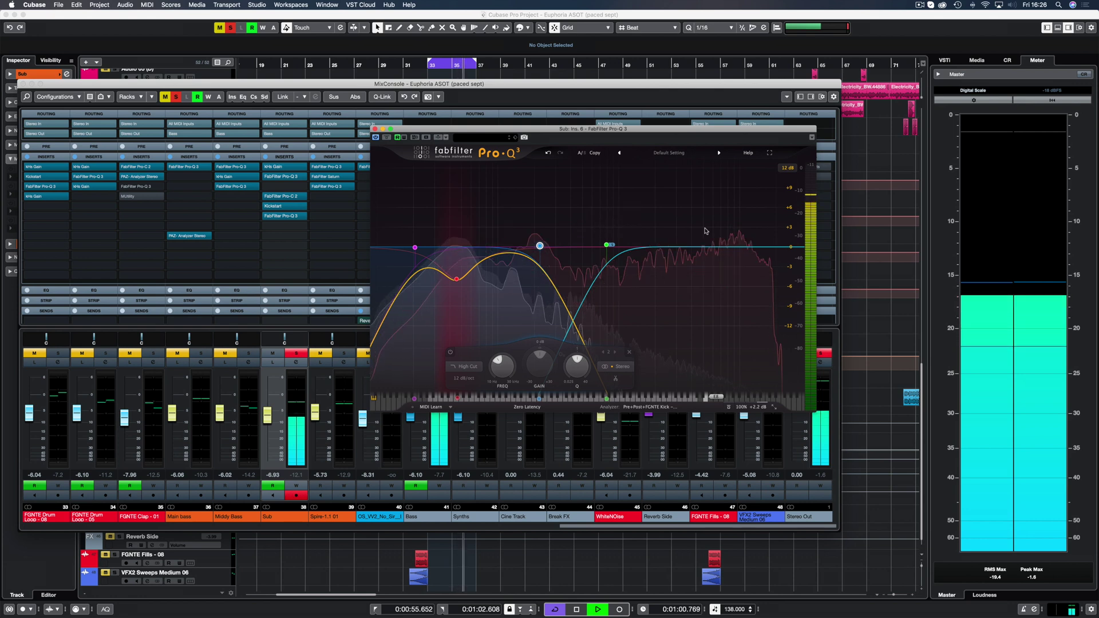
mouse_move(540, 247)
drag(539, 247, 528, 247)
mouse_move(600, 257)
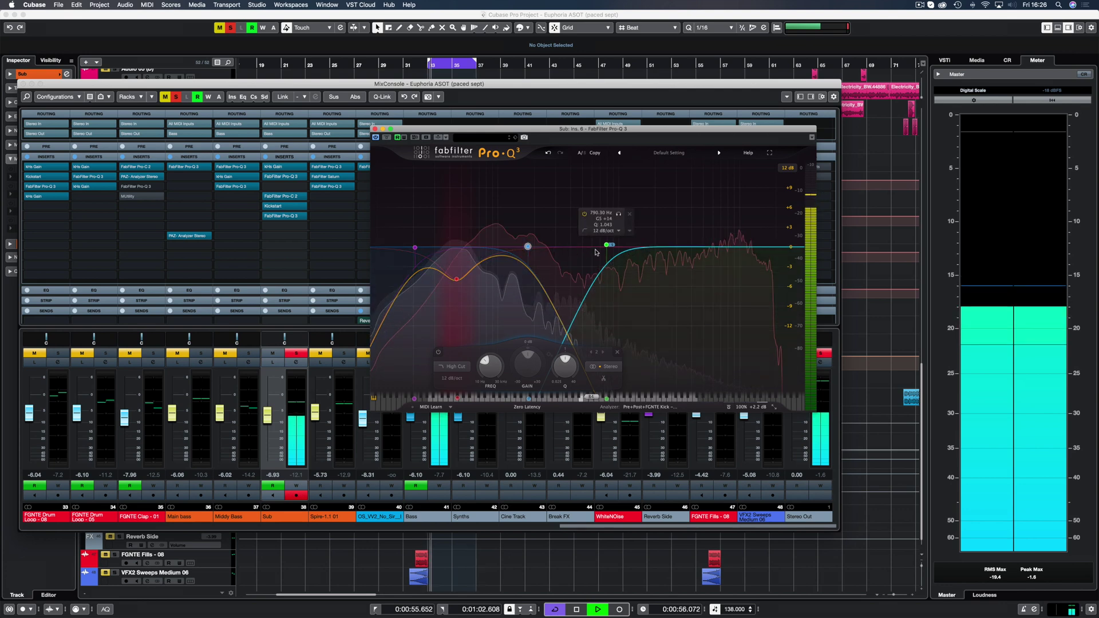
Raise the side low cut well above 790 Hz, and compare the EQ bypassed and active before closing it.
drag(607, 245, 650, 246)
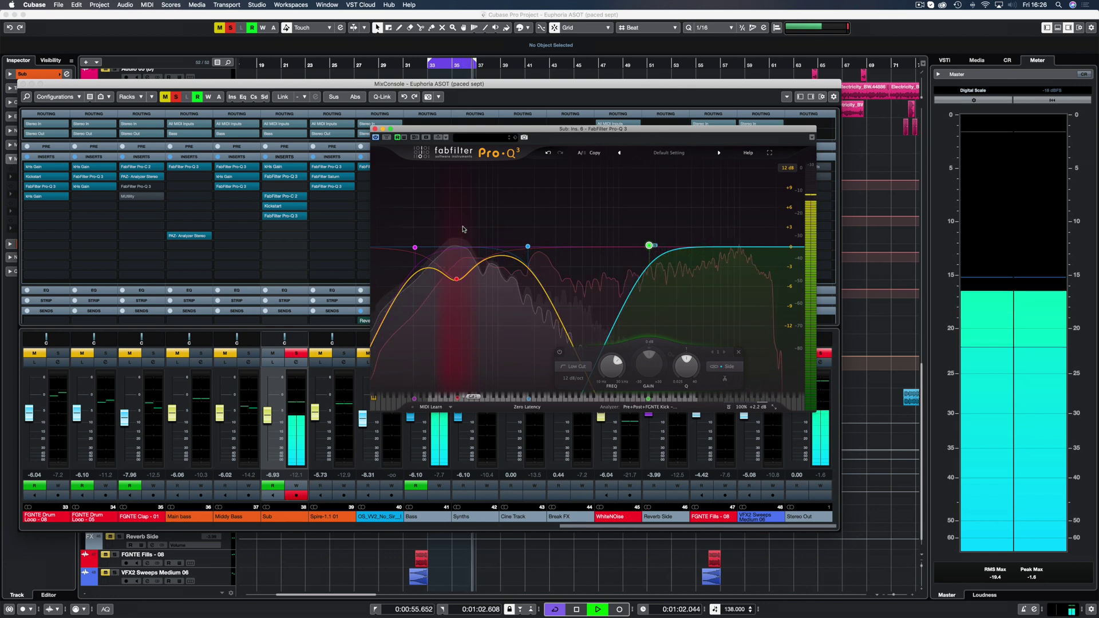
click(387, 138)
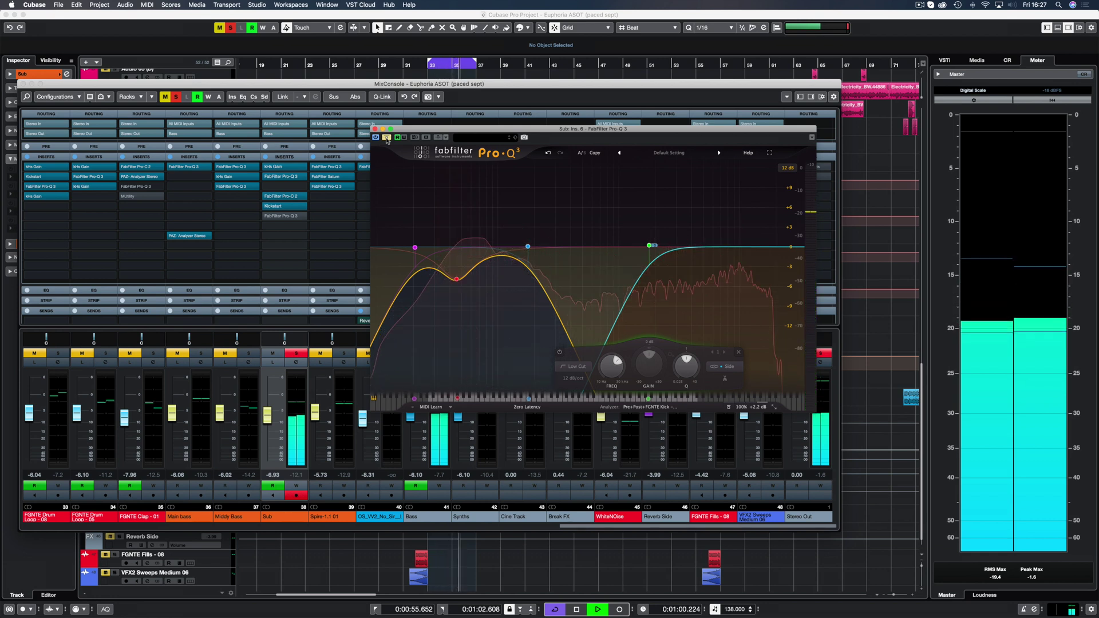
click(387, 137)
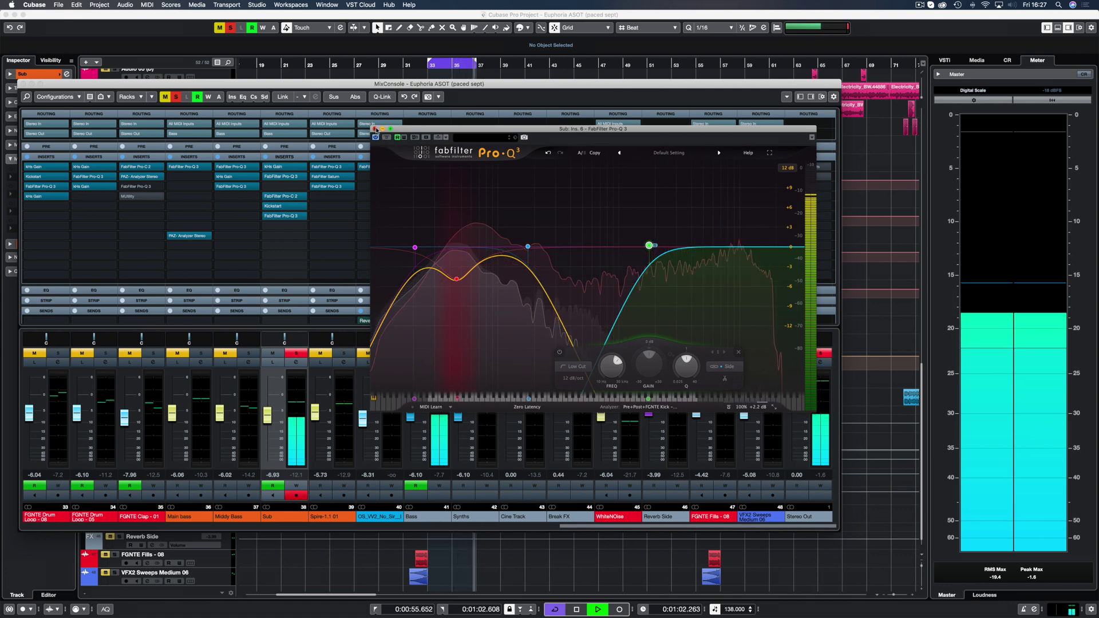
click(375, 128)
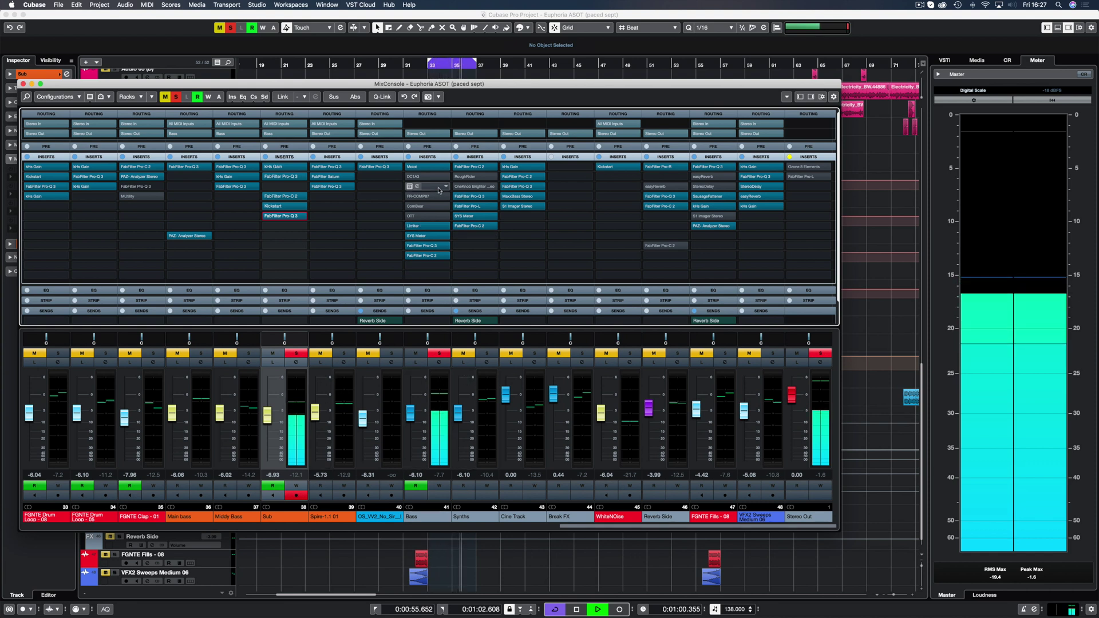
Compare the Bass group with its inserts bypassed and active, and inspect the Molot compressor in insert 1 before closing it.
click(409, 157)
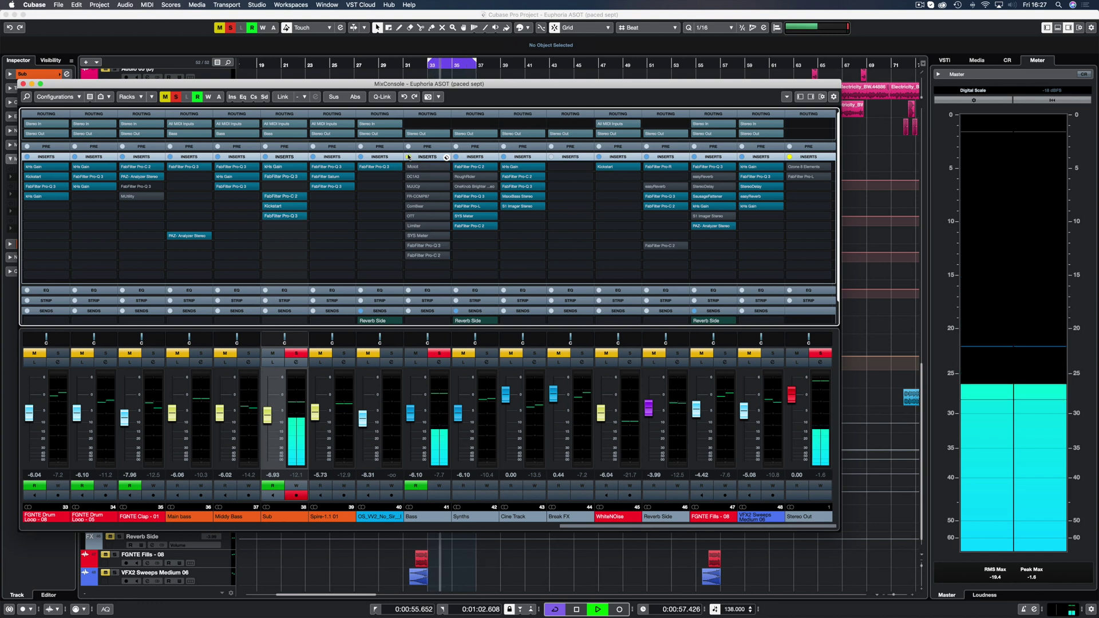
click(408, 156)
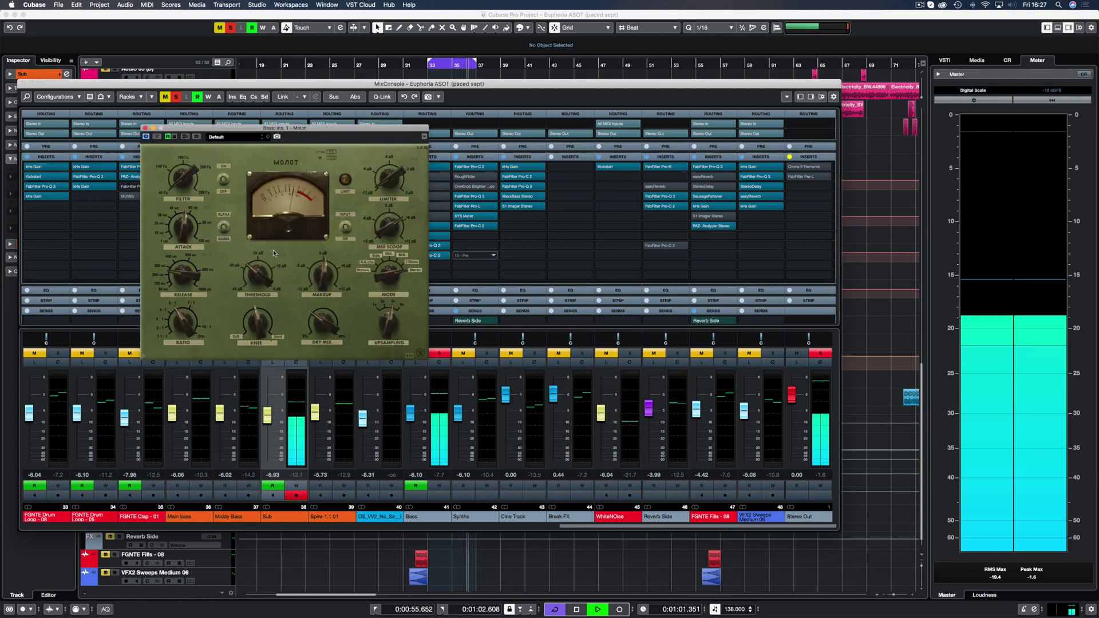
drag(306, 128, 494, 208)
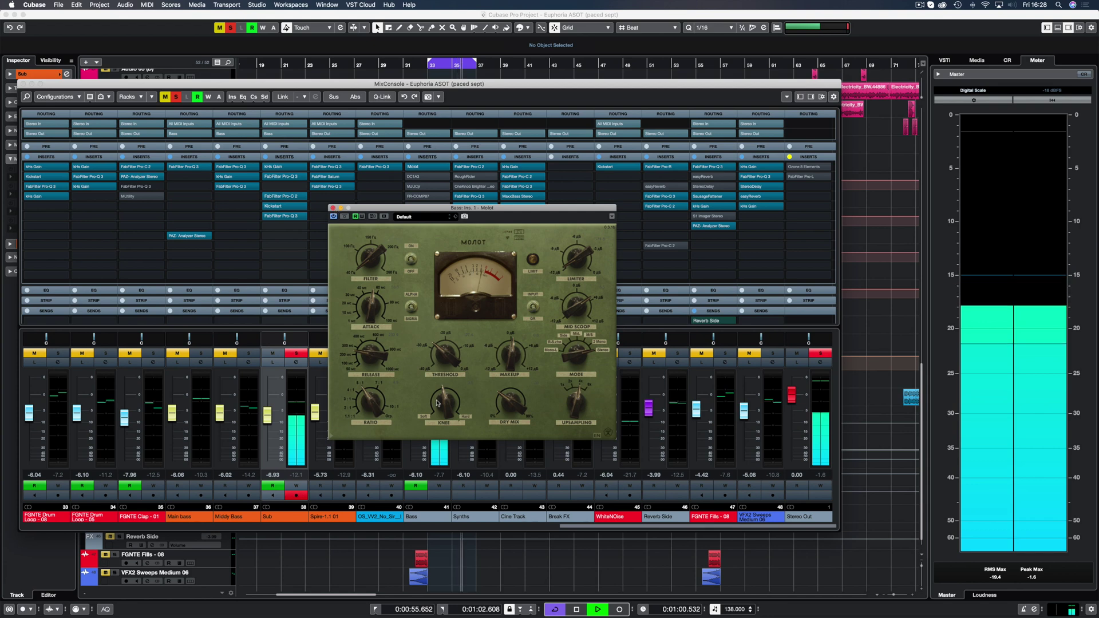
click(333, 209)
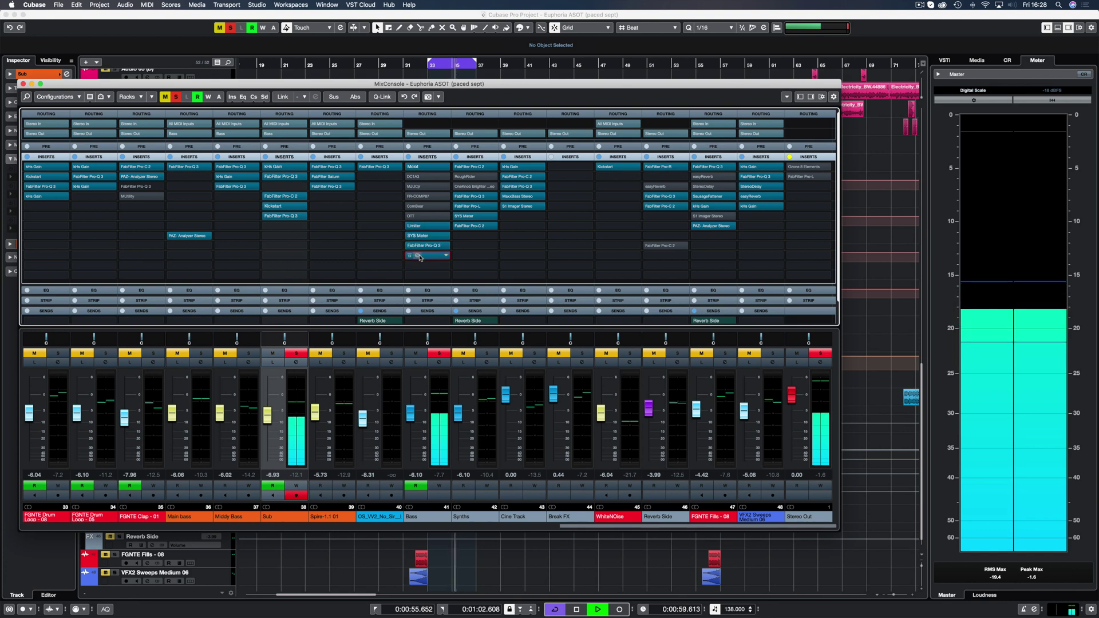
Review the Bass group's FabFilter Pro-C 2 in insert 10 and its Pro-Q 3 in insert 9, closing each one.
click(419, 257)
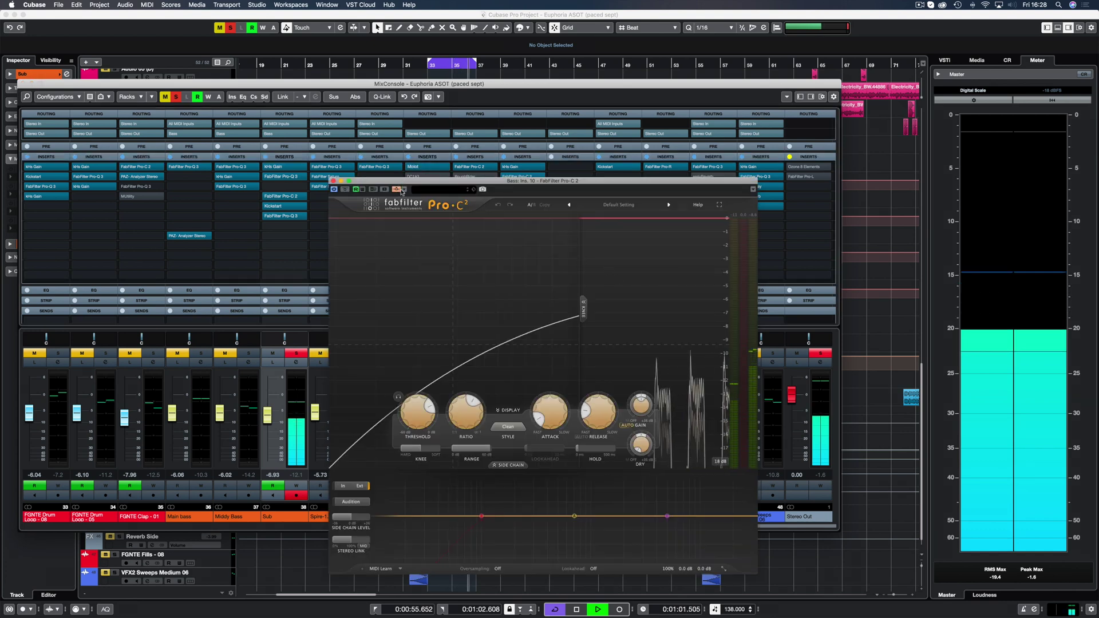
click(333, 181)
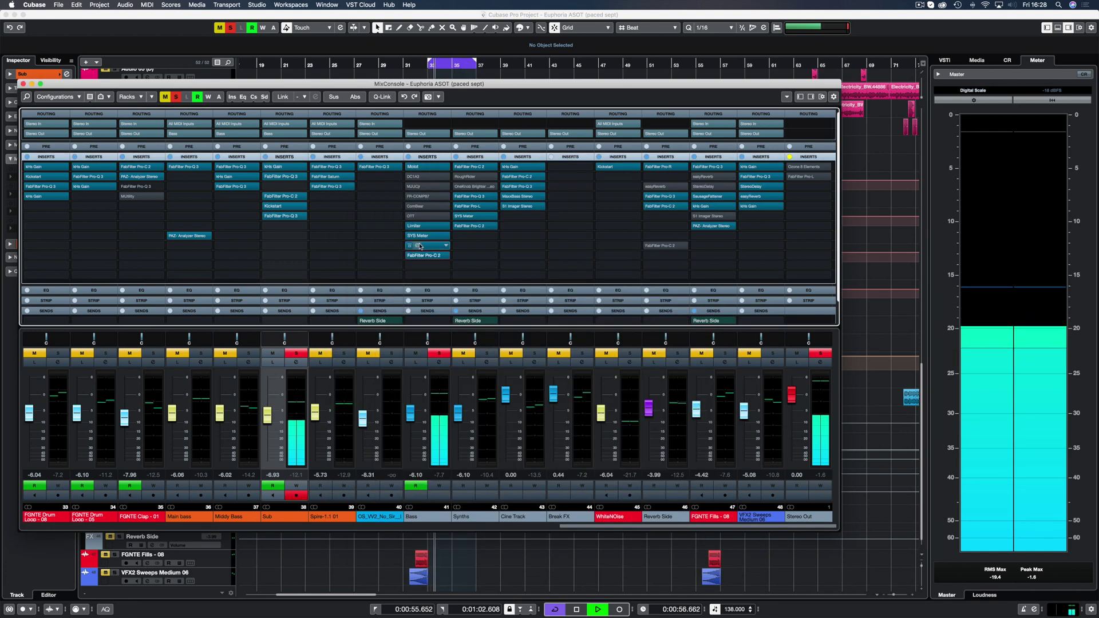
click(420, 246)
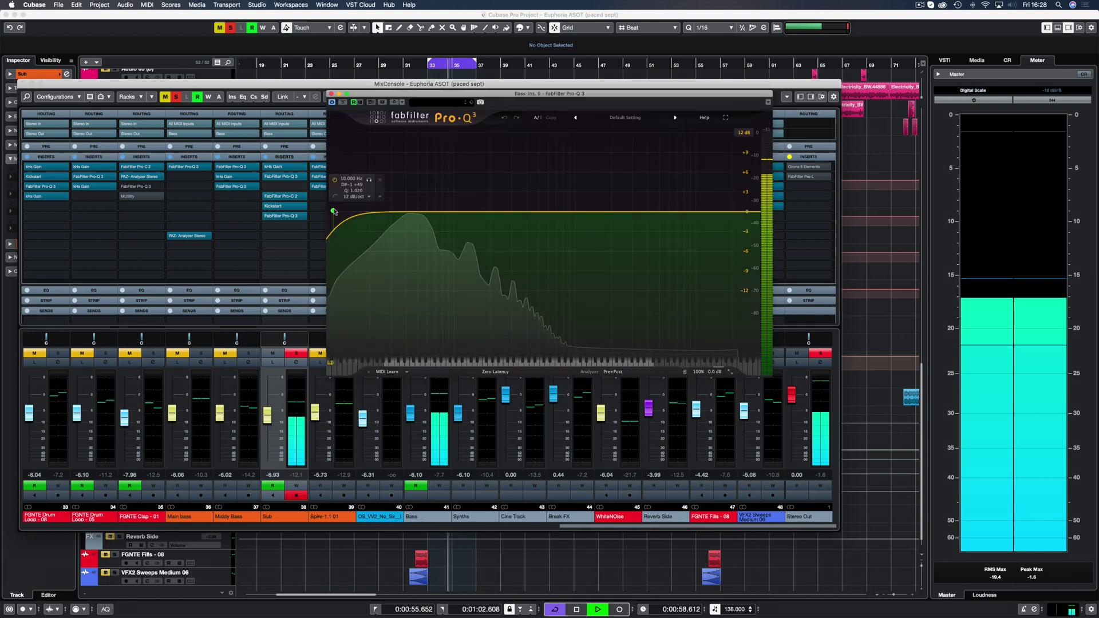
click(331, 94)
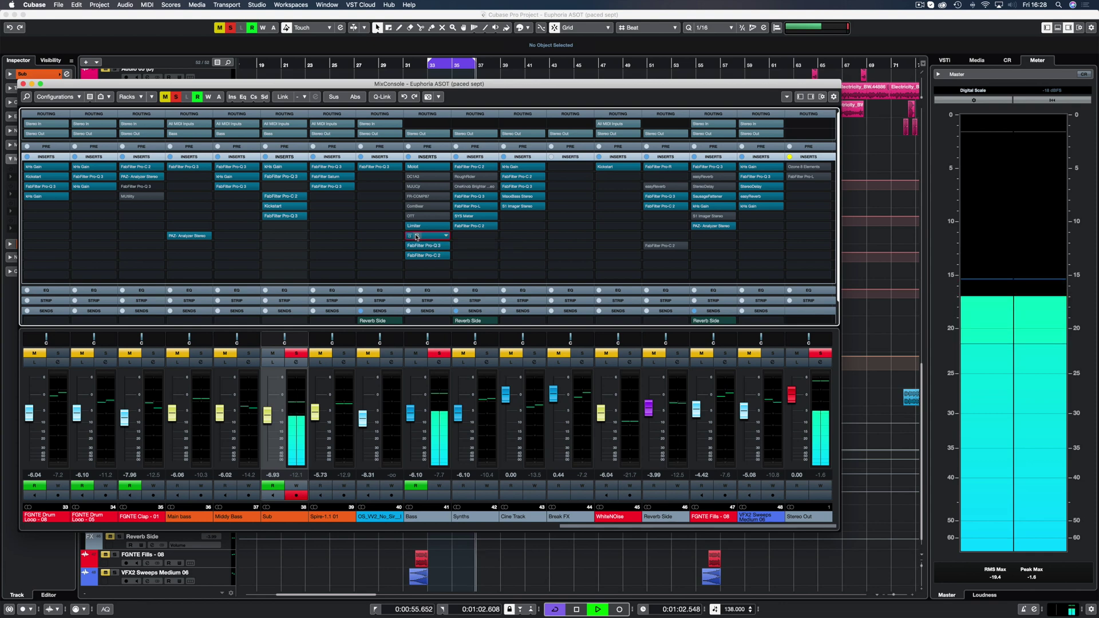
Check the Bass group's SYS Meter and its Limiter in insert 7, closing each one.
click(416, 237)
drag(988, 135, 703, 155)
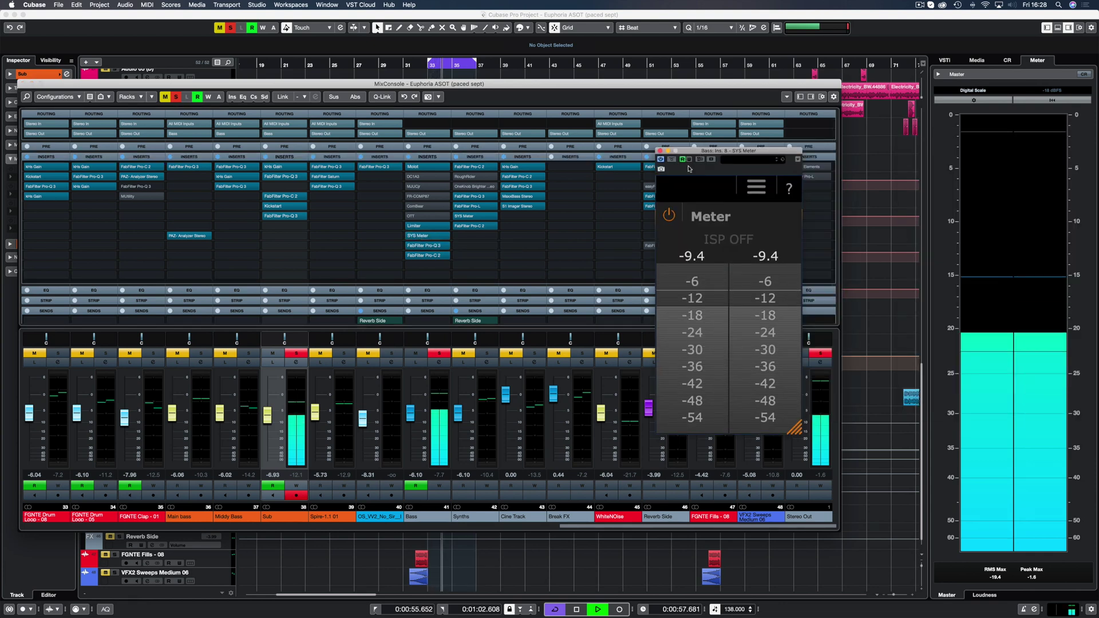
click(561, 166)
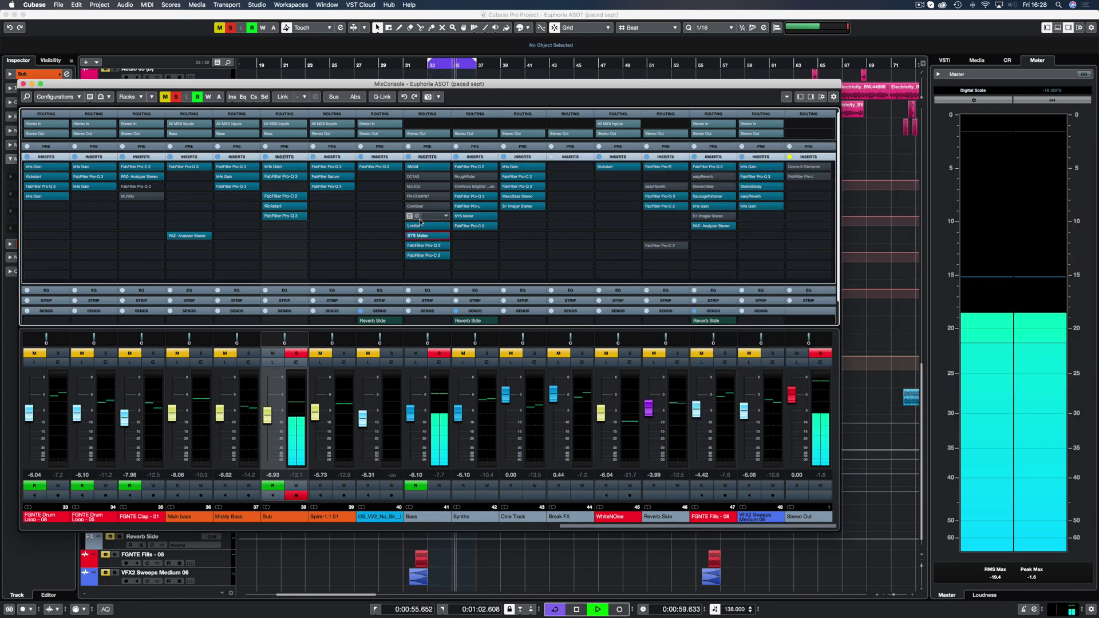
click(418, 227)
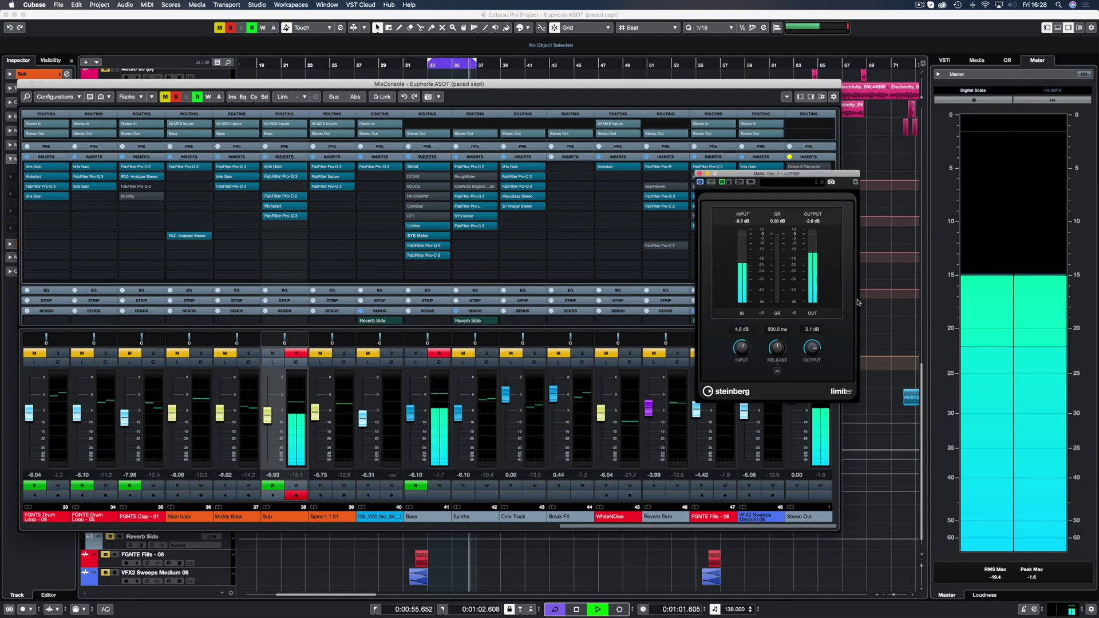
click(700, 174)
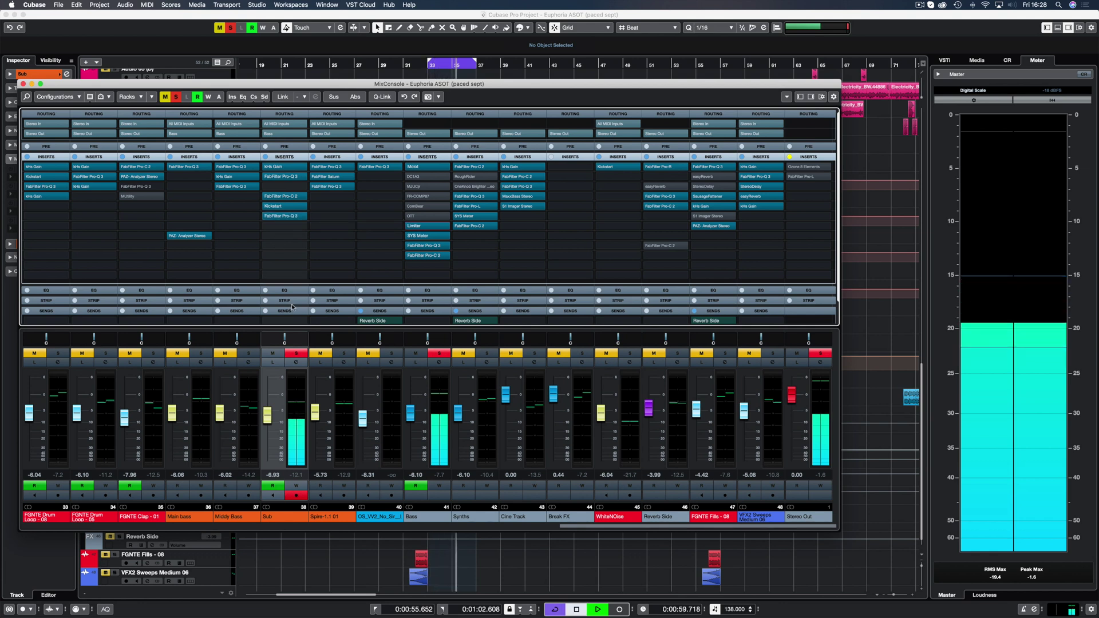
Replace the Sub solo with a joint solo of the kick, Main bass, Middy Bass, Sub and Spire-1.1 01 tracks, and play the loop.
key(space)
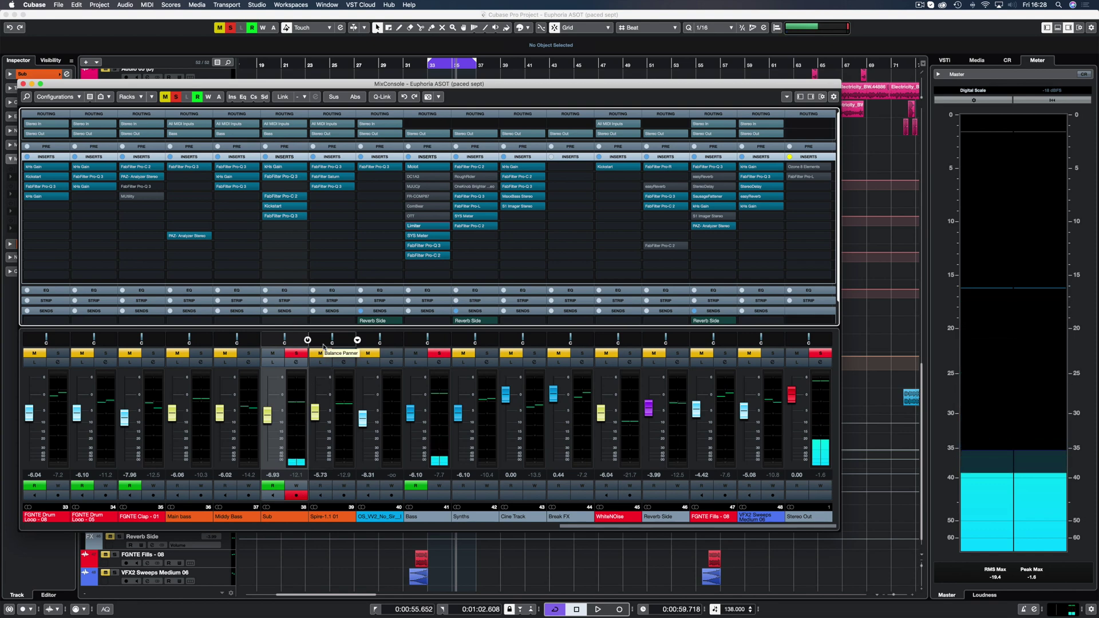
click(296, 353)
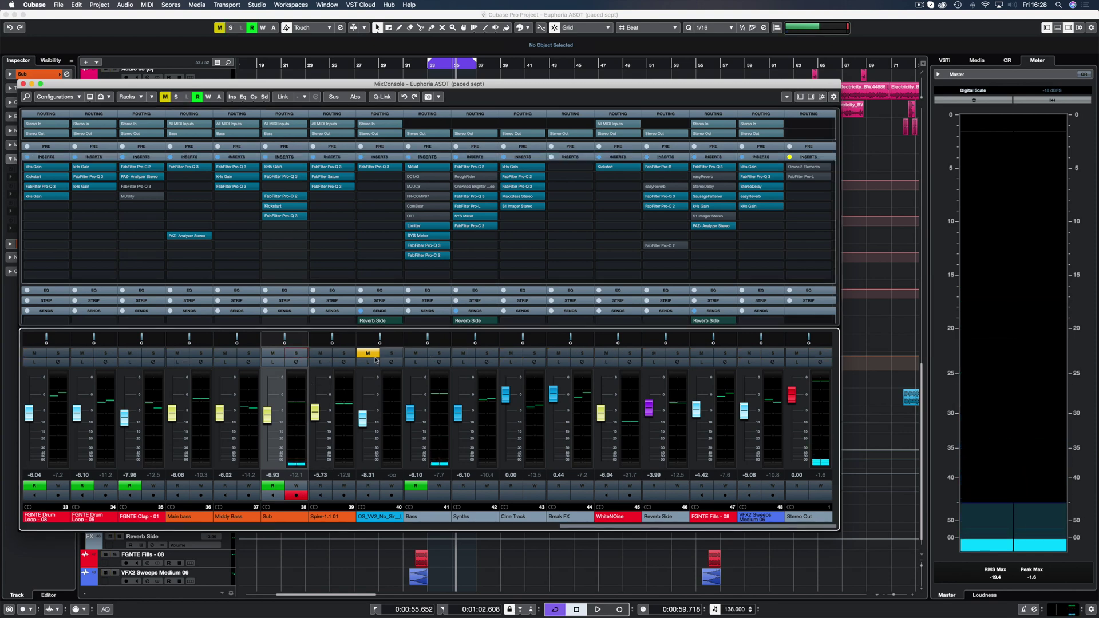
key(F3)
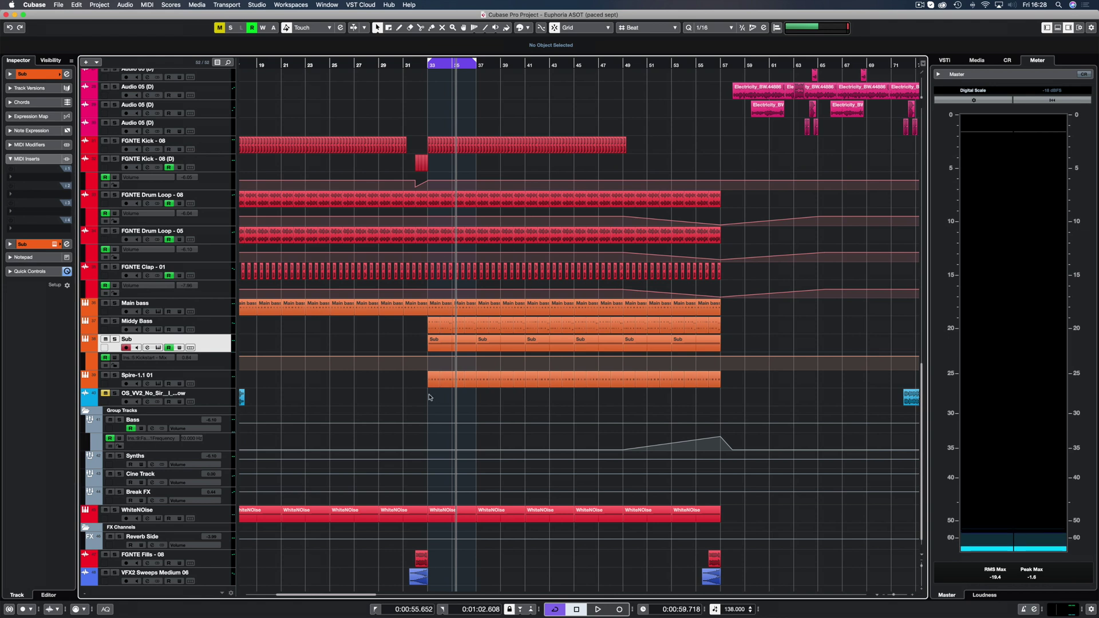
drag(415, 393, 475, 310)
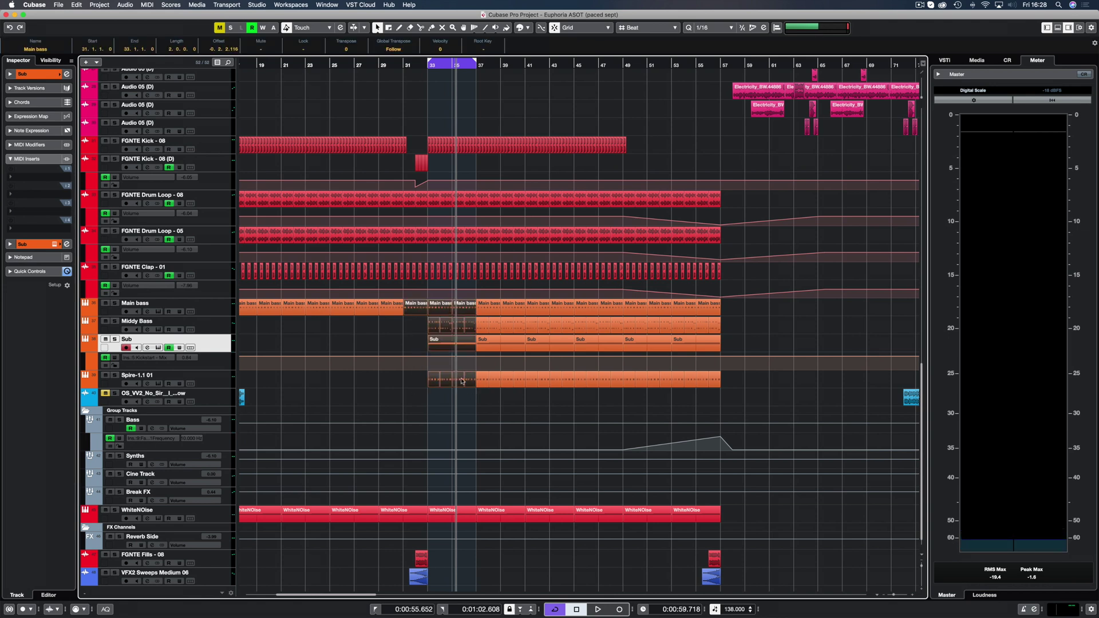
drag(467, 392, 433, 308)
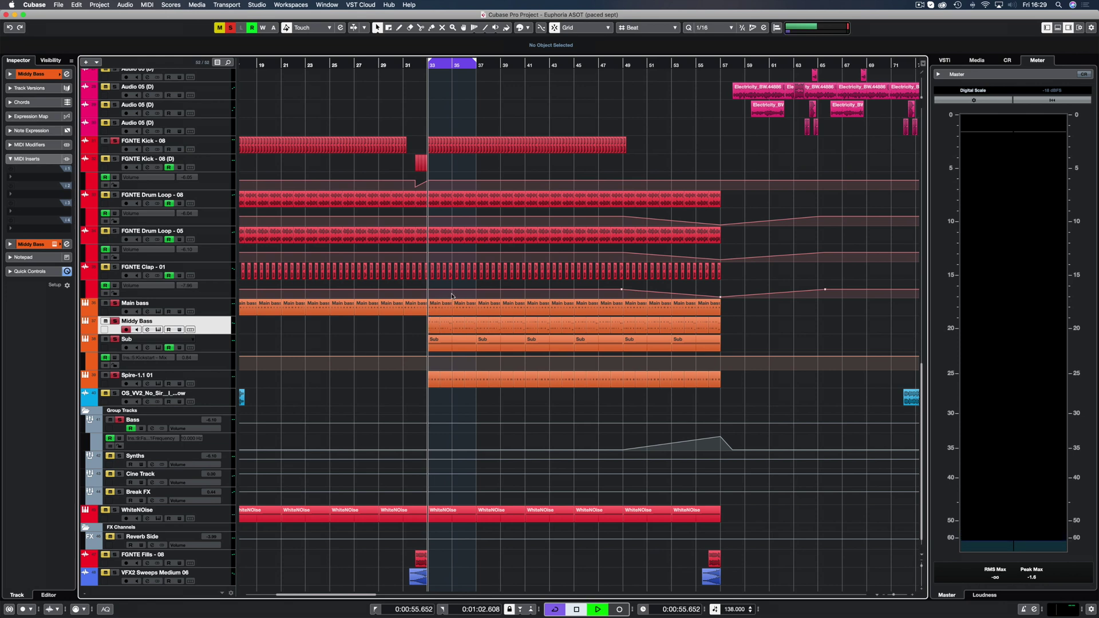
key(space)
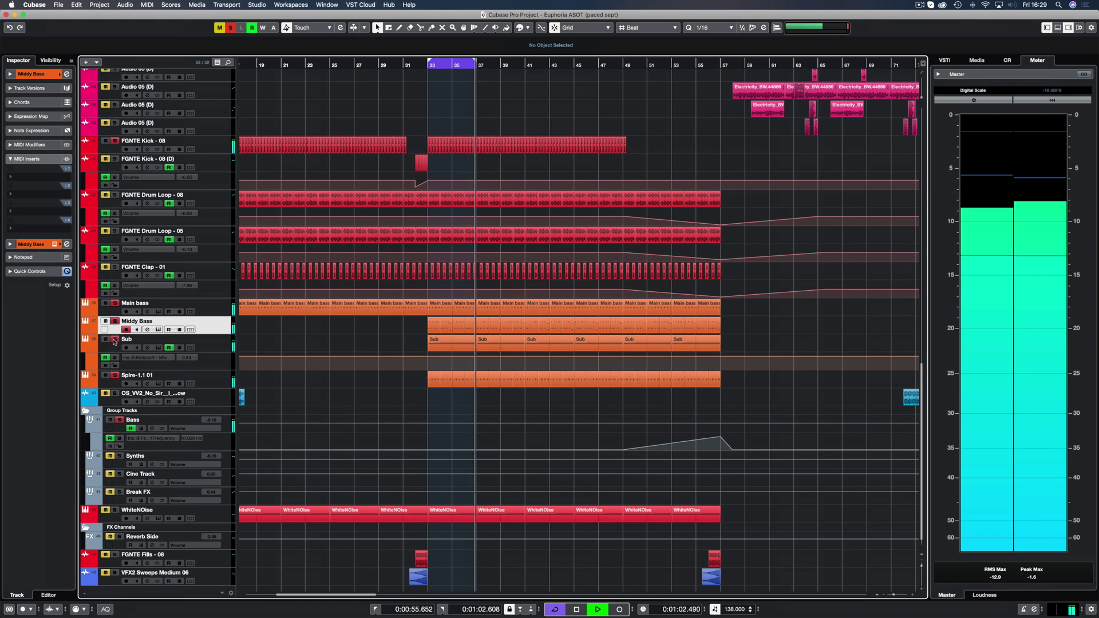
Raise the Sub channel's fader to -6.10 dB, and compare the mix with the Sub inserts bypassed and active.
key(F3)
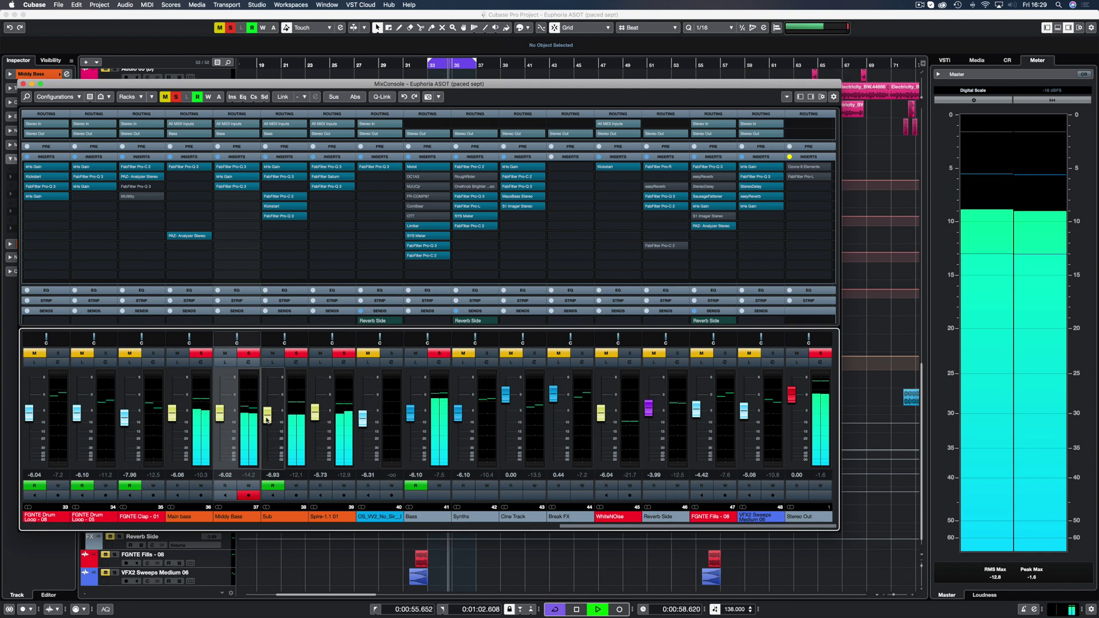
drag(267, 420, 268, 418)
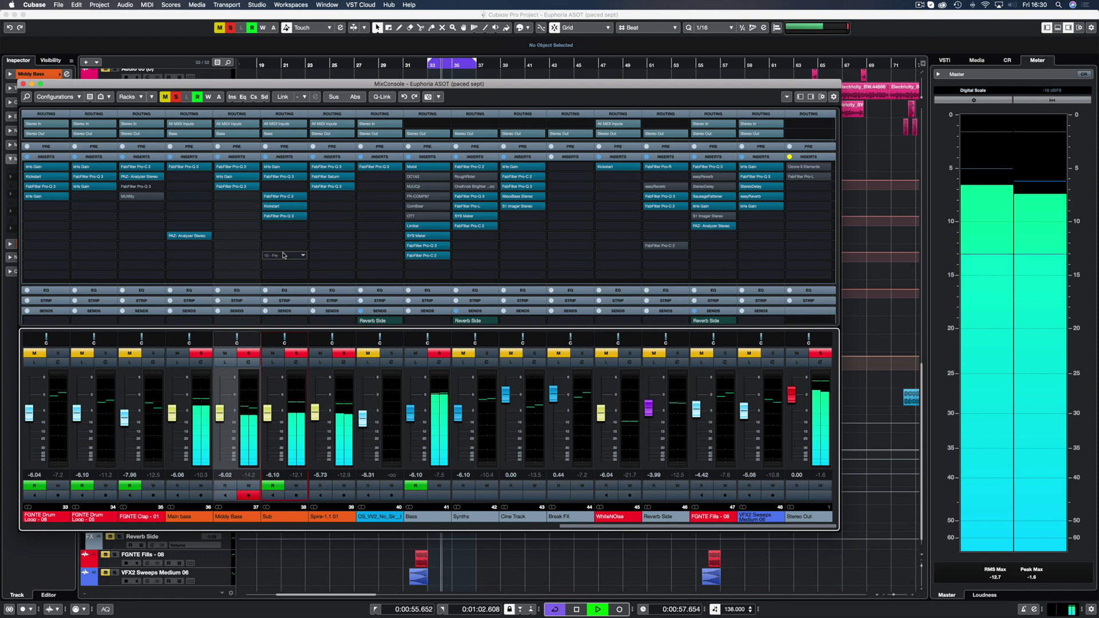
click(265, 157)
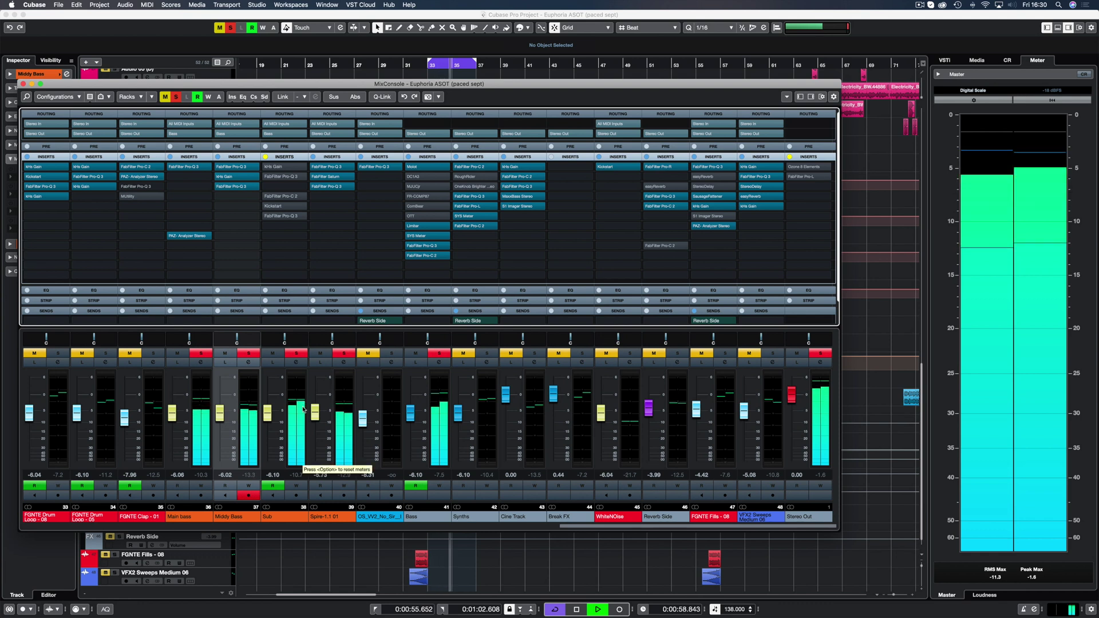
click(265, 158)
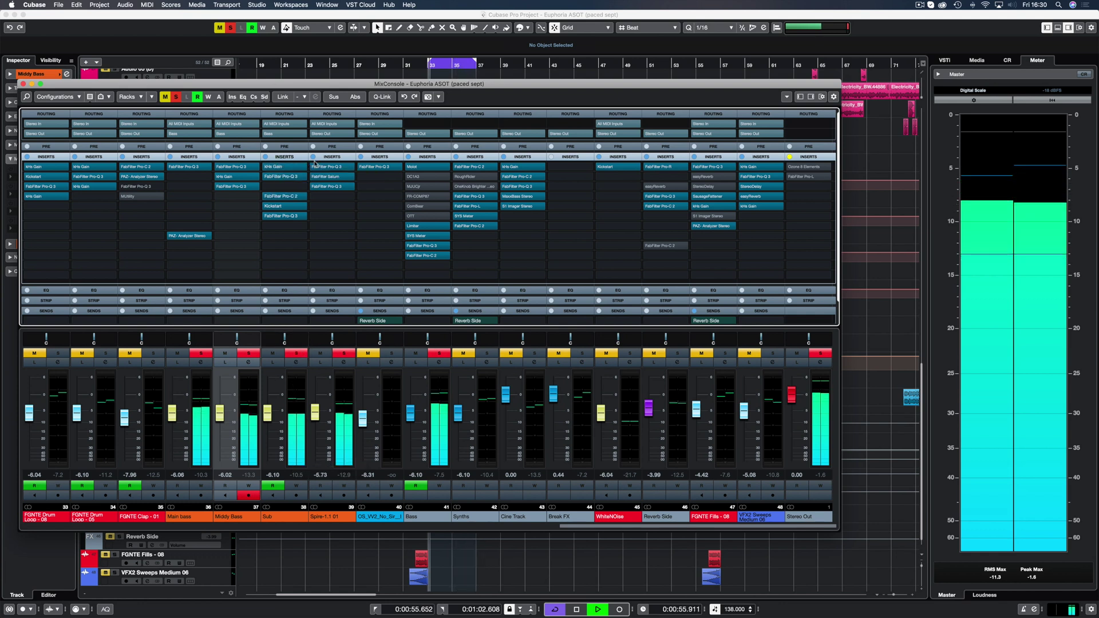
key(space)
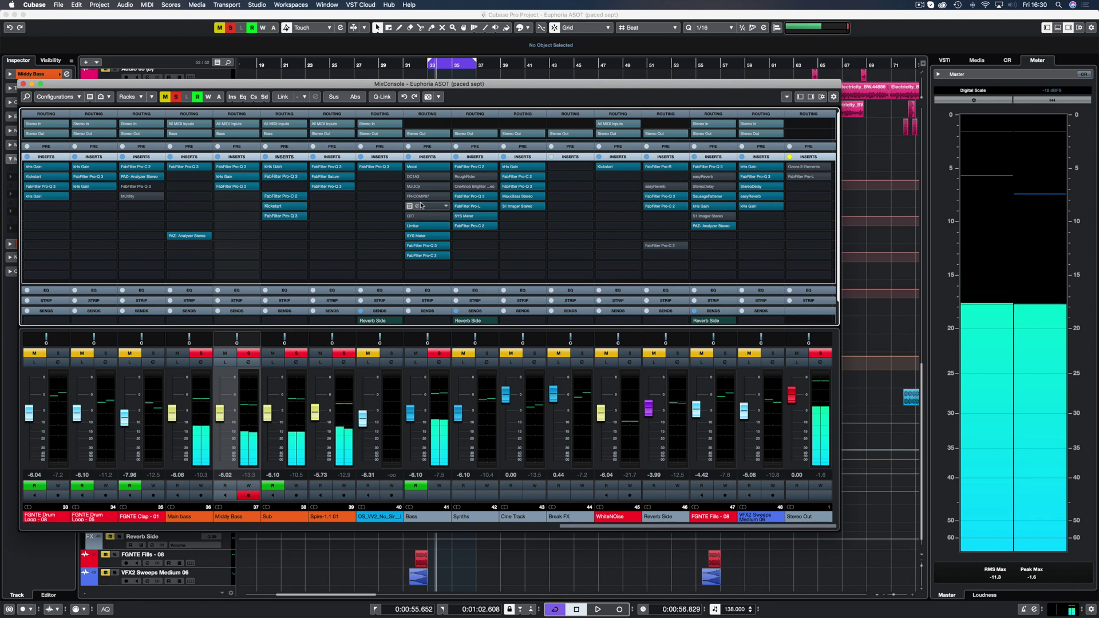
Play the soloed kick and bass tracks, comparing the Bass group's inserts bypassed and active.
key(space)
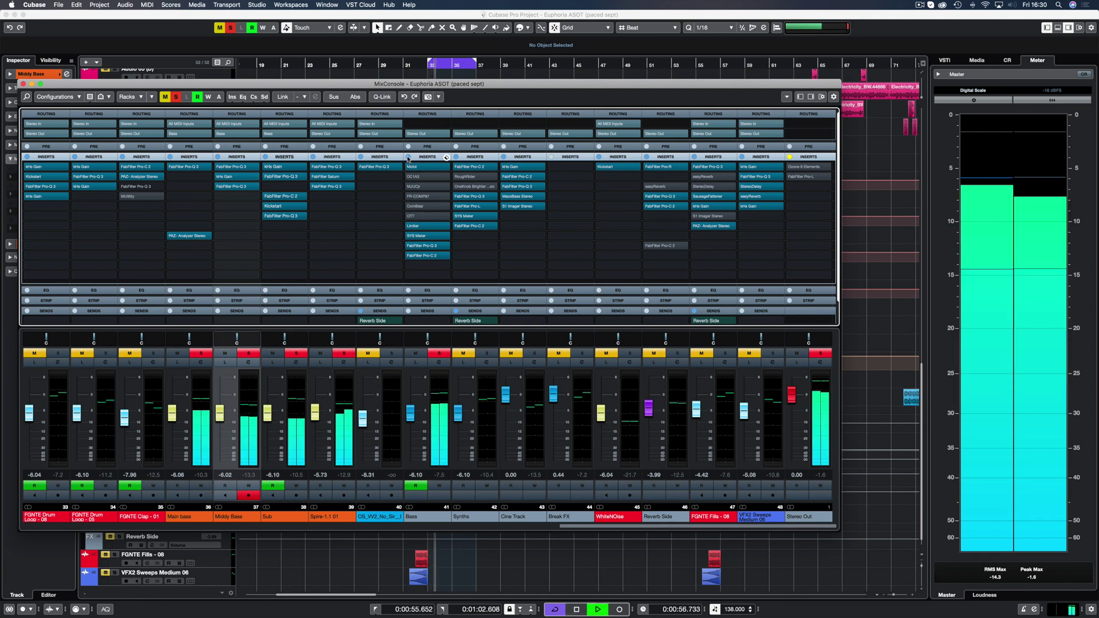
click(408, 158)
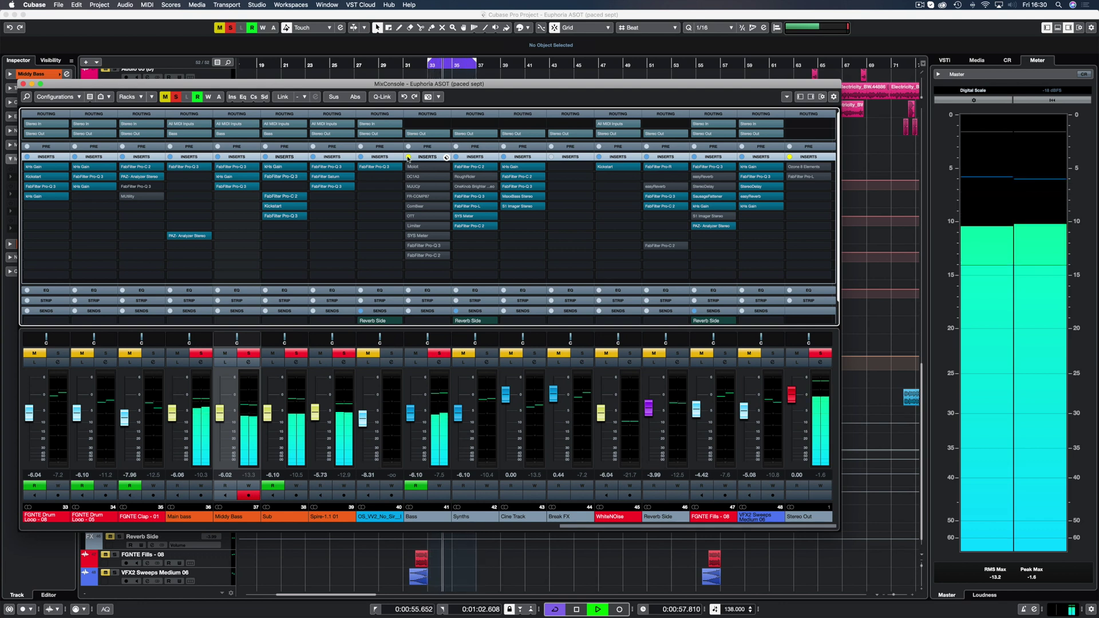
click(408, 158)
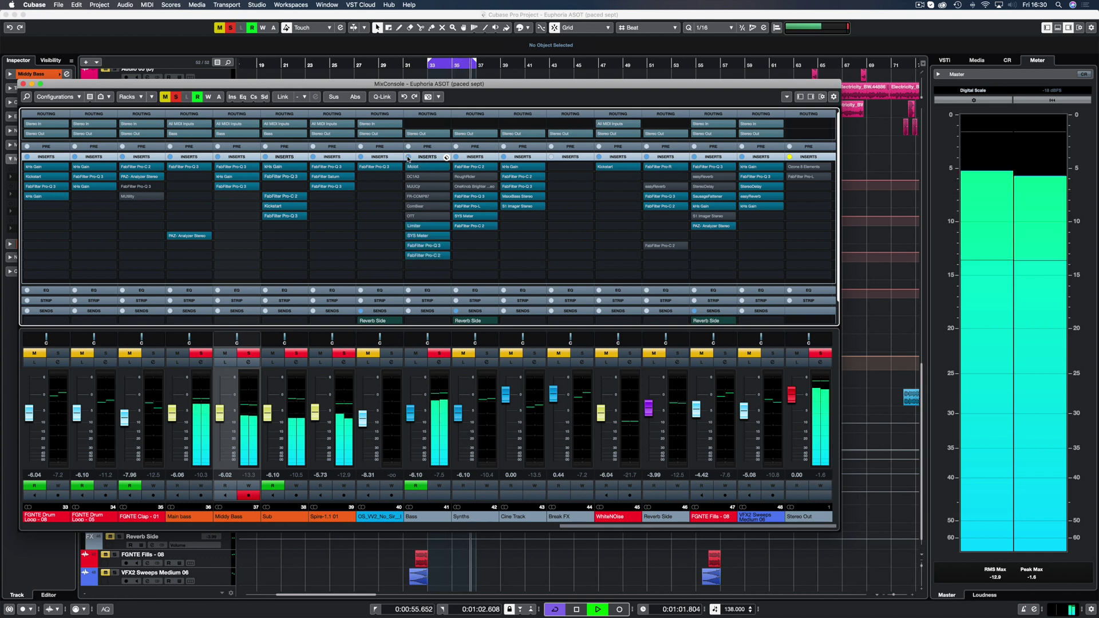
key(space)
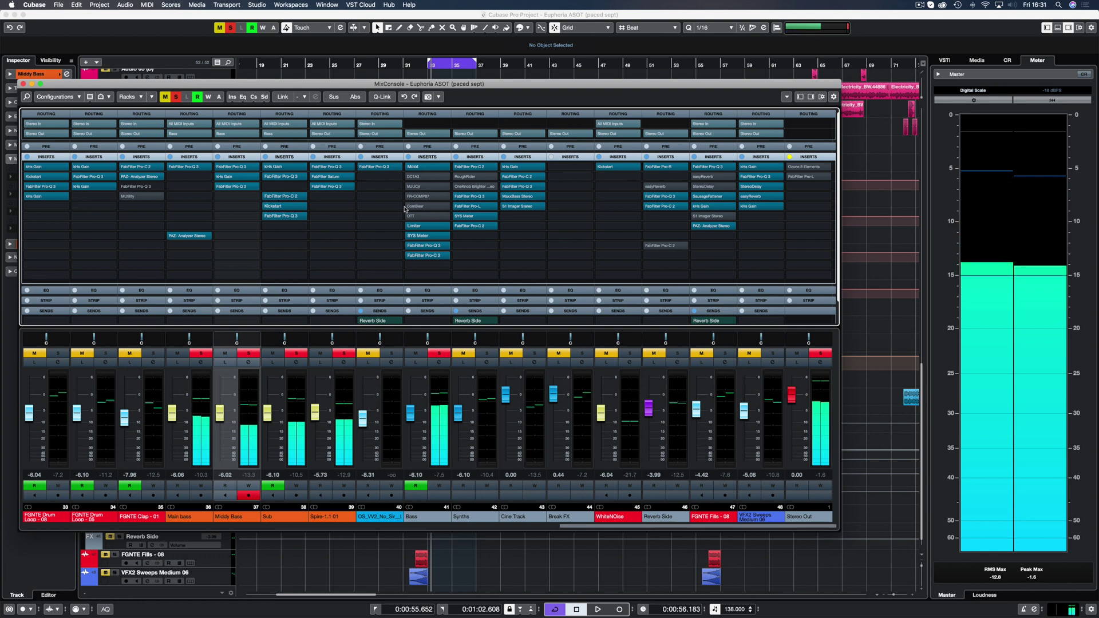
Save the project, and clear all solos before returning to the upper tracks of the arrangement at the loop start.
key(super+s)
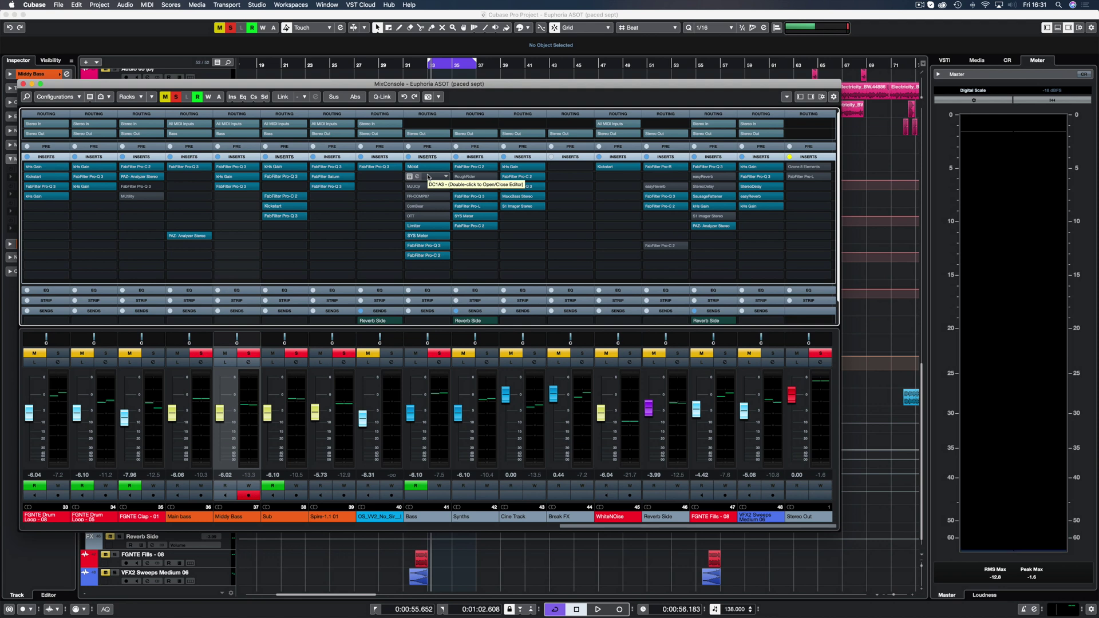
click(819, 353)
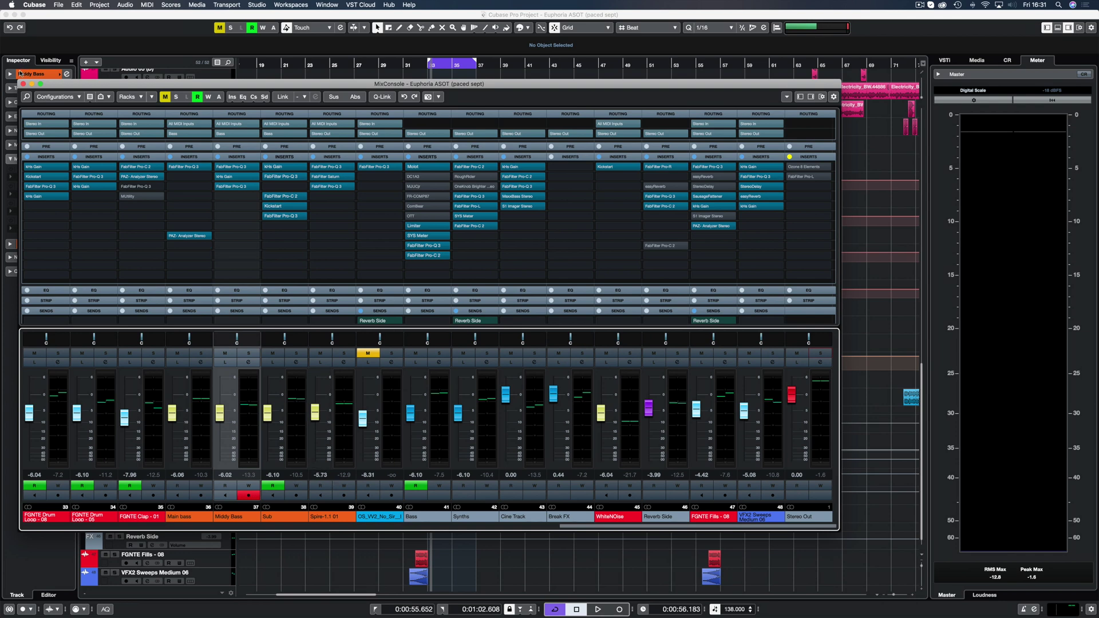
click(24, 85)
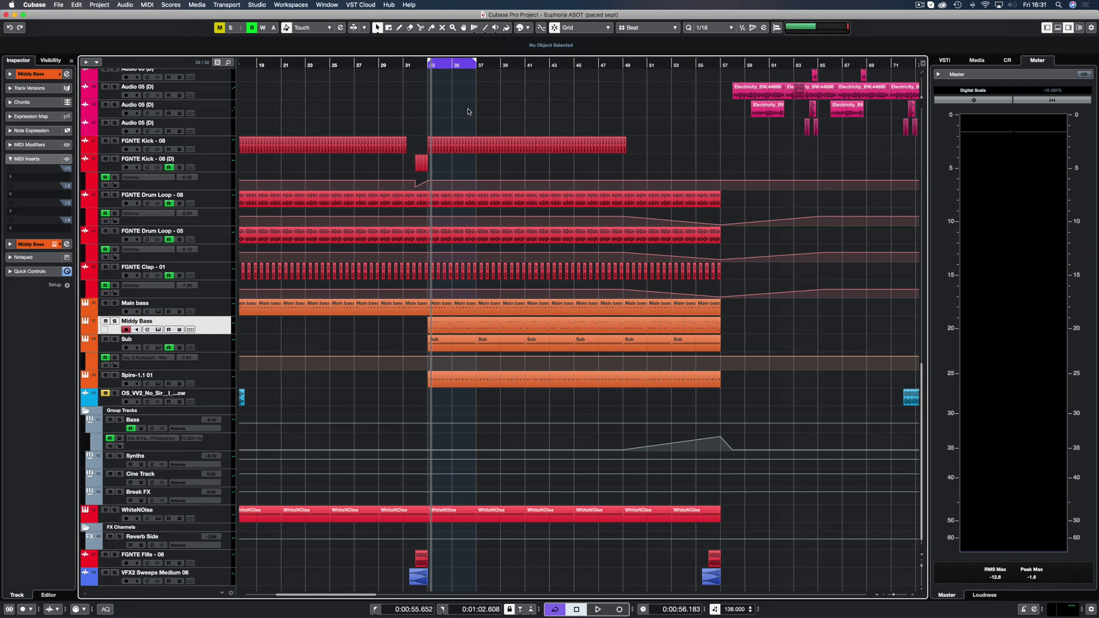
key(space)
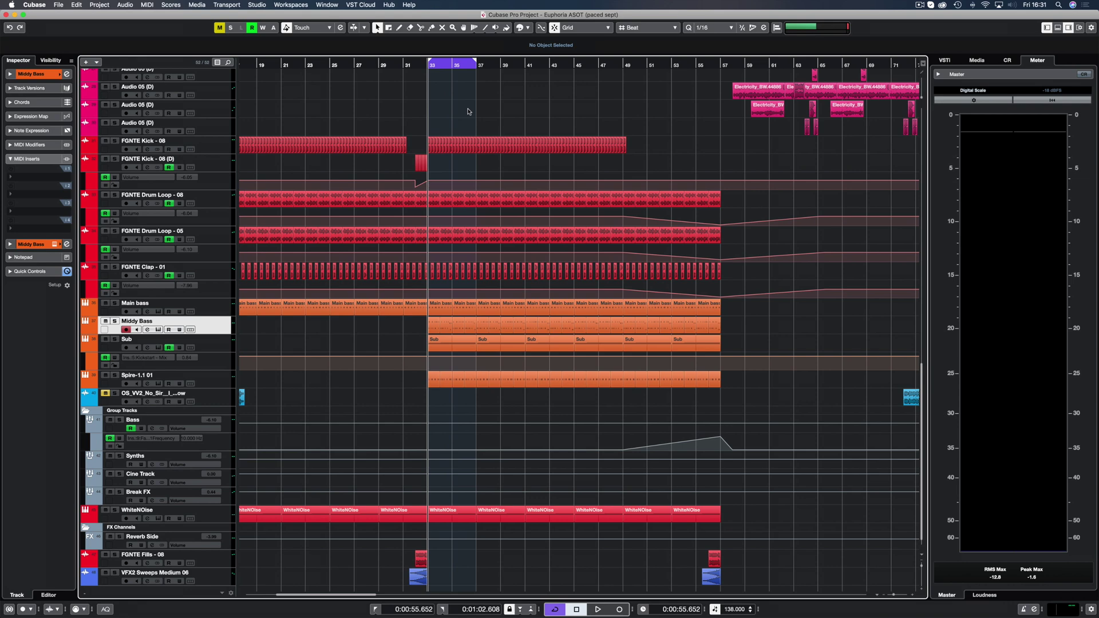
scroll(468, 112, up, 15)
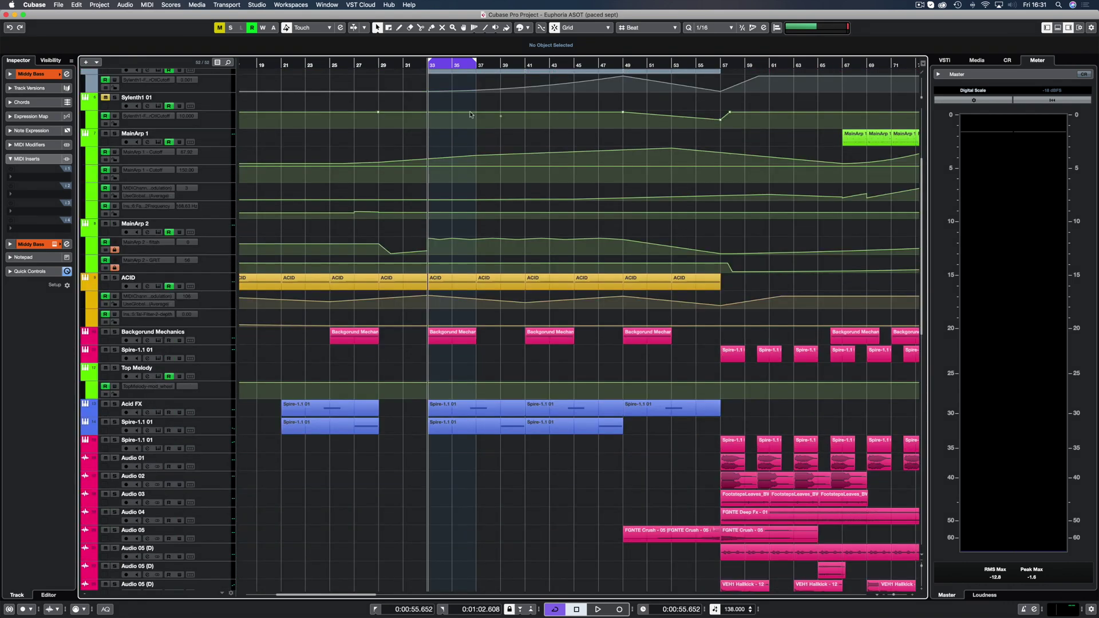